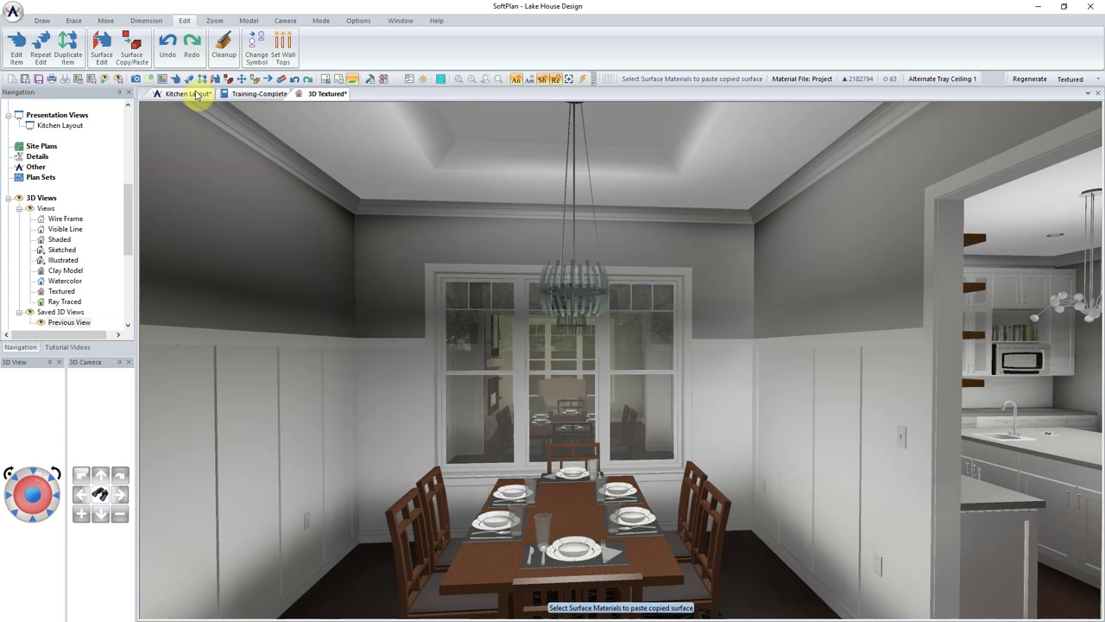
In the Kitchen Layout plan, check which building option is assigned to the dining room's ceiling tray.
click(188, 93)
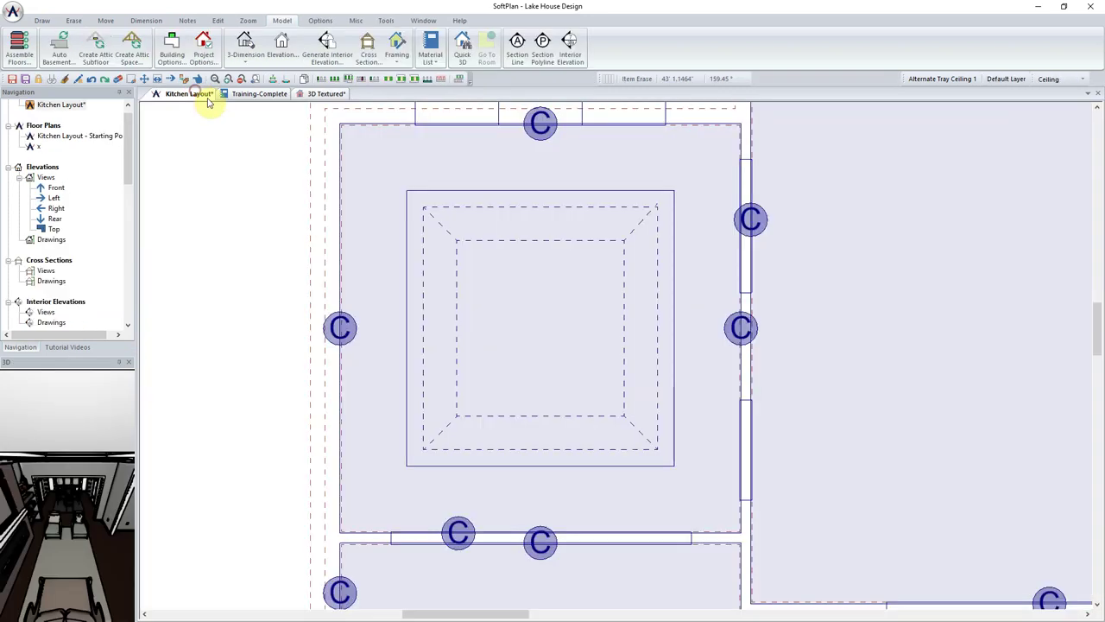
right_click(482, 281)
mouse_move(512, 286)
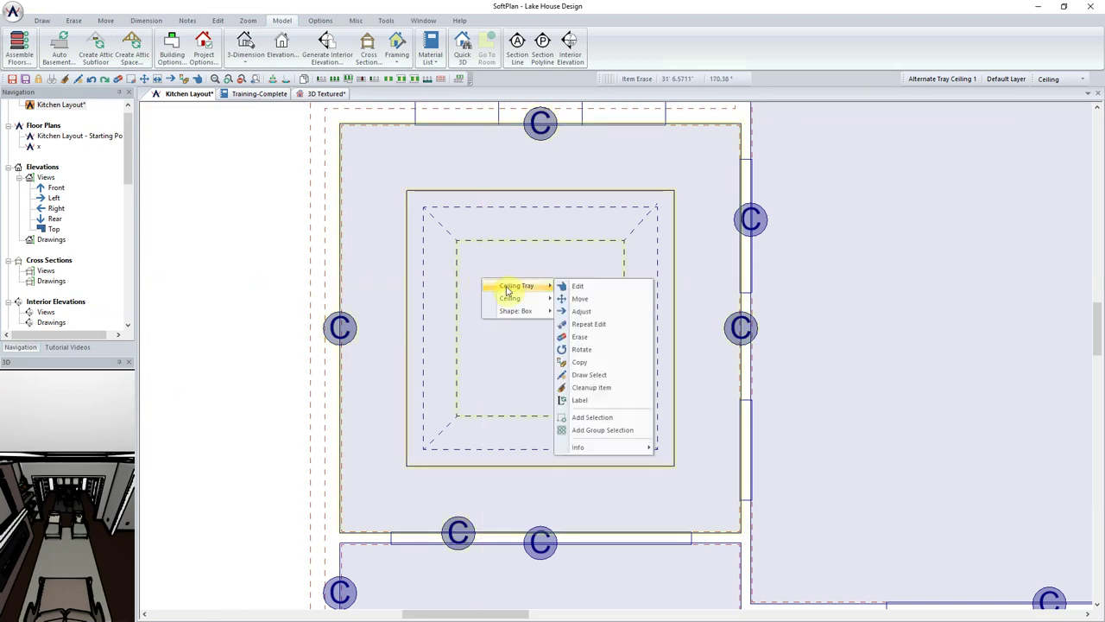
click(635, 293)
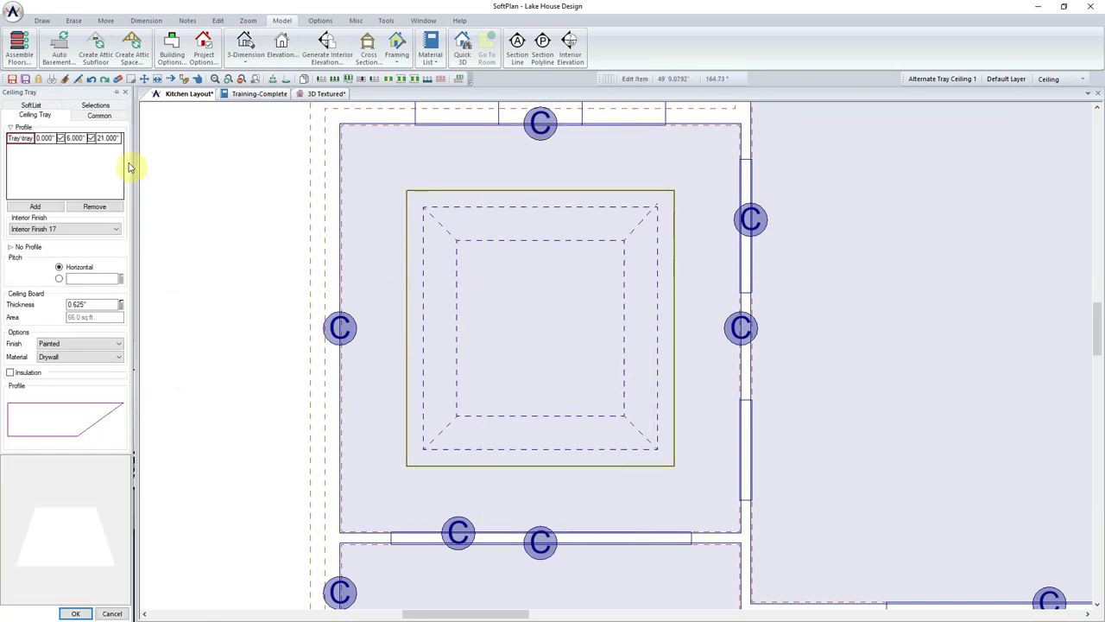
click(110, 117)
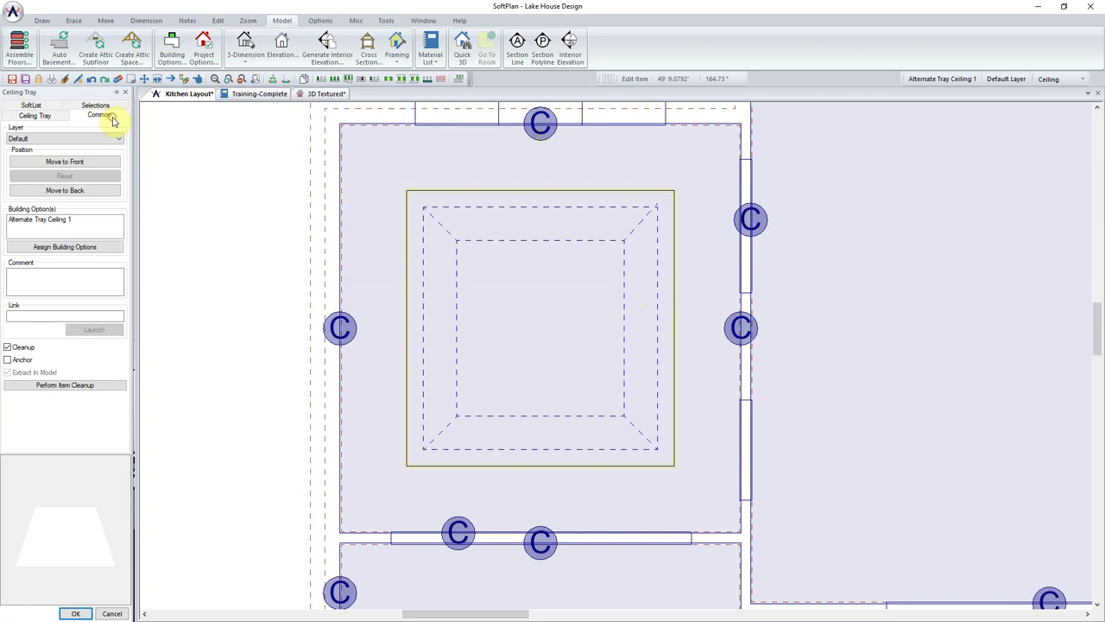
click(48, 221)
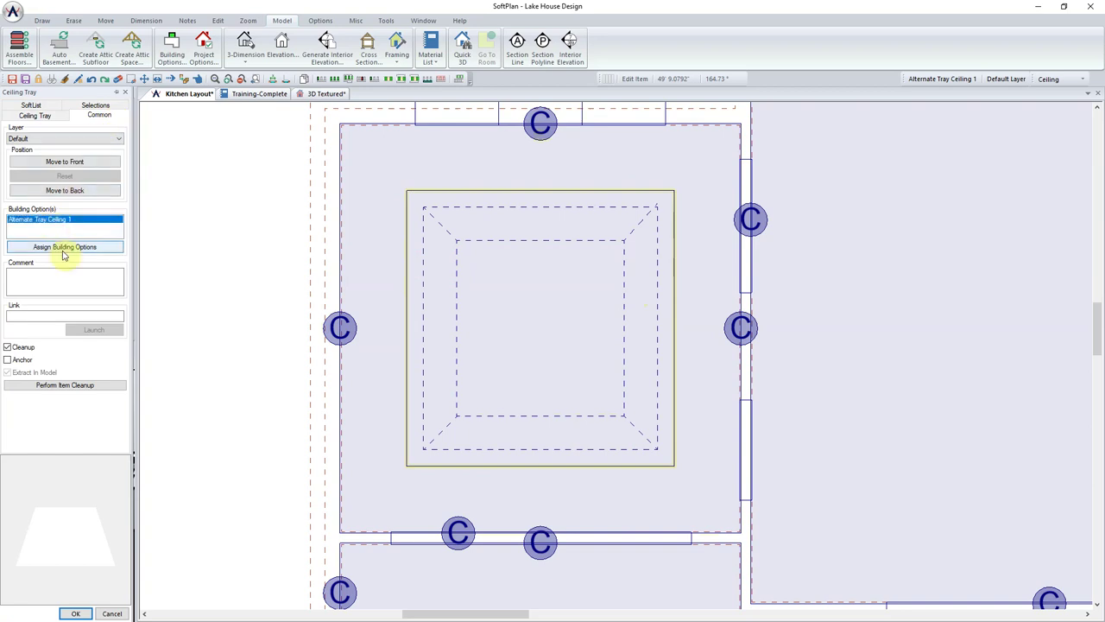
click(72, 247)
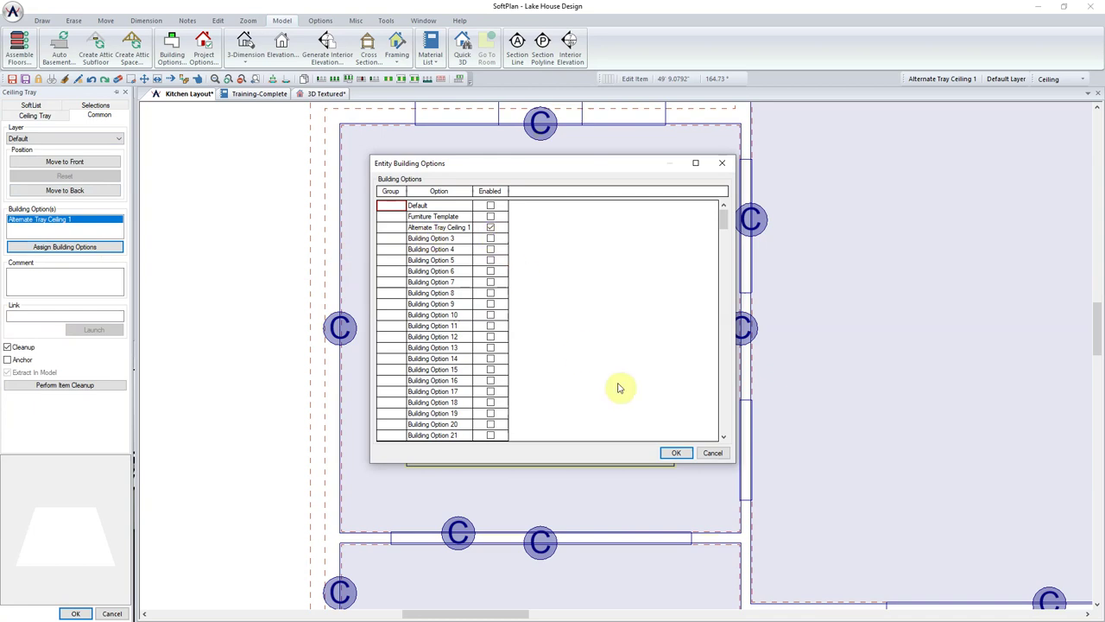
click(677, 455)
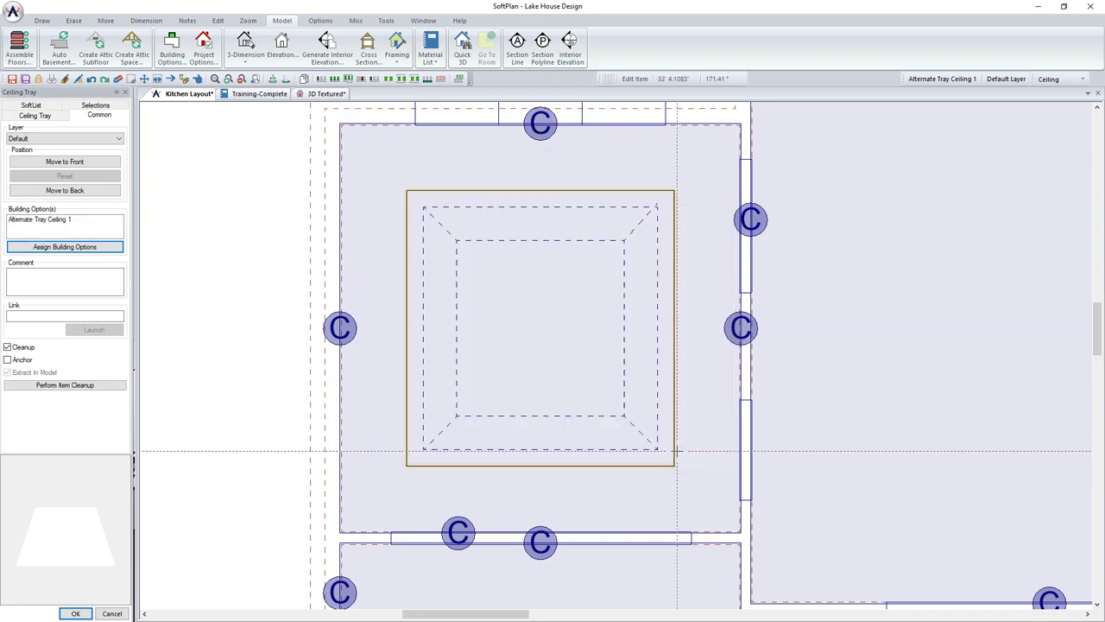
click(62, 614)
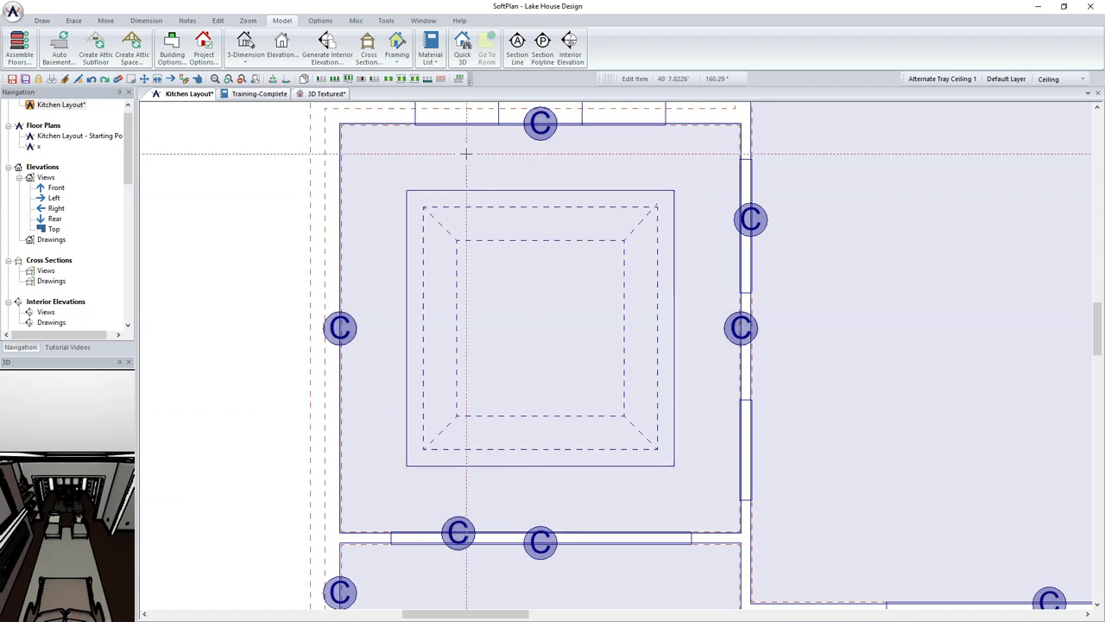
In the project's building options, make Building Option 3 visible and rename it Alternate Tray Ceiling 2.
click(179, 68)
click(290, 84)
click(254, 86)
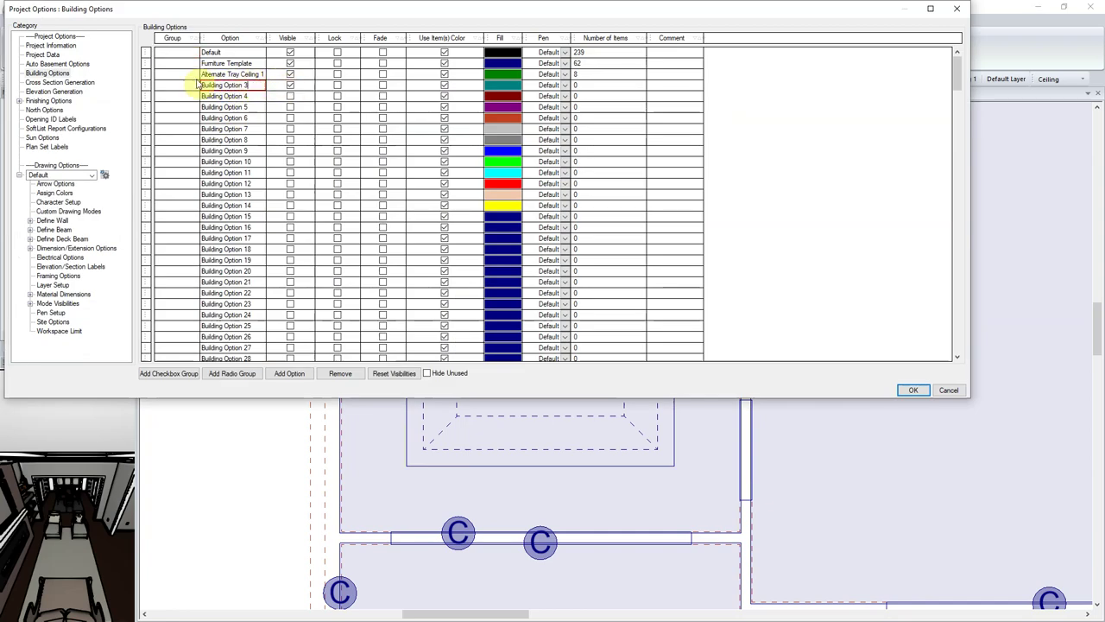
drag(250, 85, 168, 82)
text(Alternate Tray Ceiling 2)
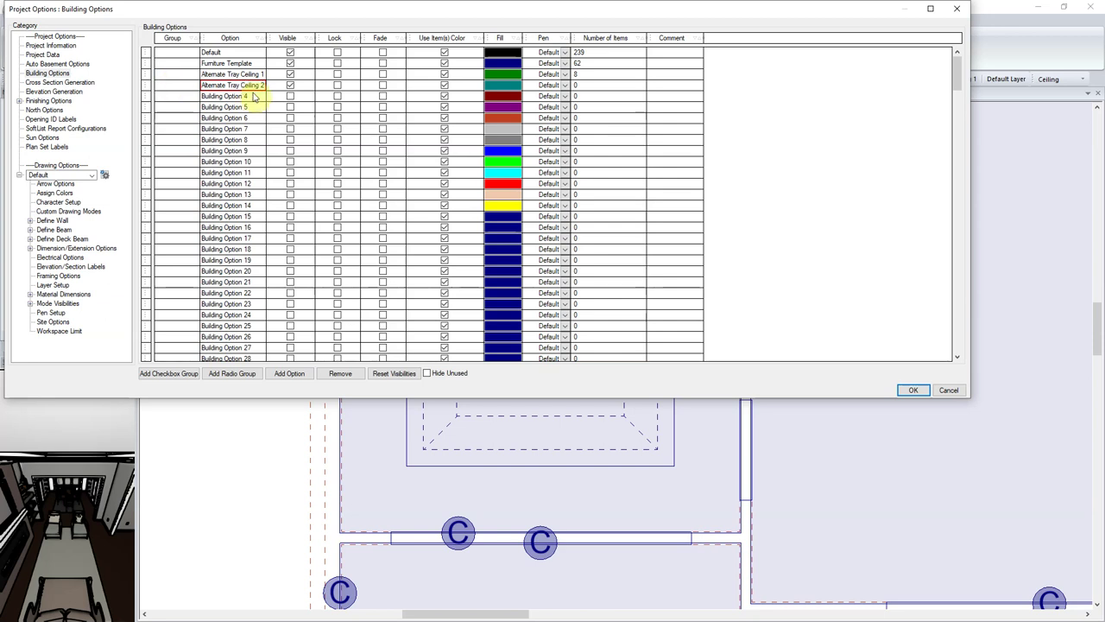
click(911, 390)
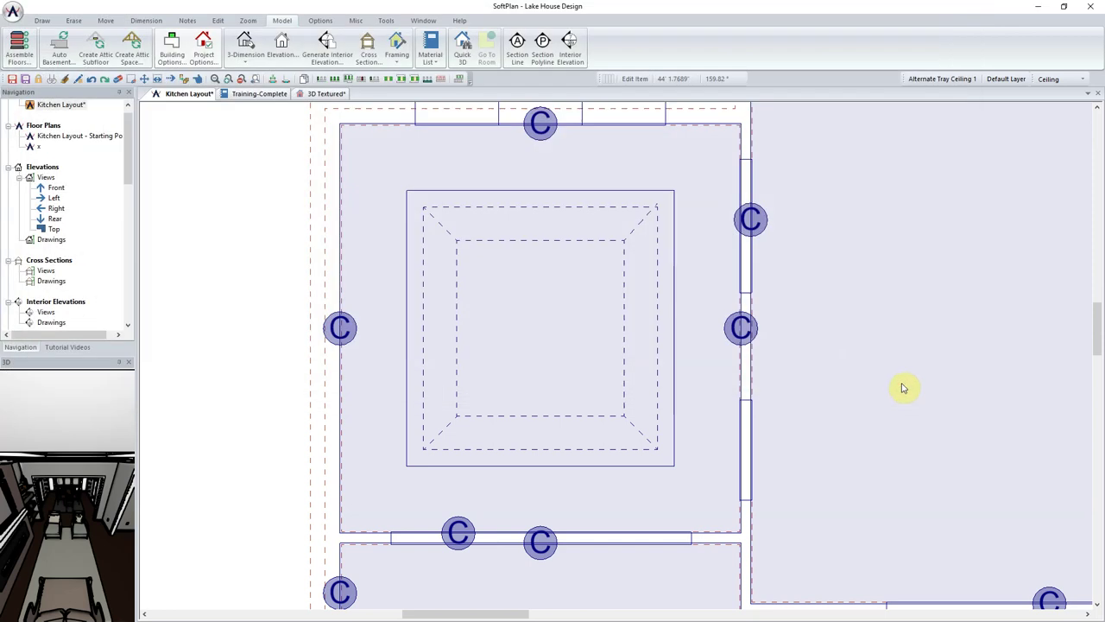
Hide the Alternate Tray Ceiling 1 building option and make Alternate Tray Ceiling 2 the active option.
click(932, 79)
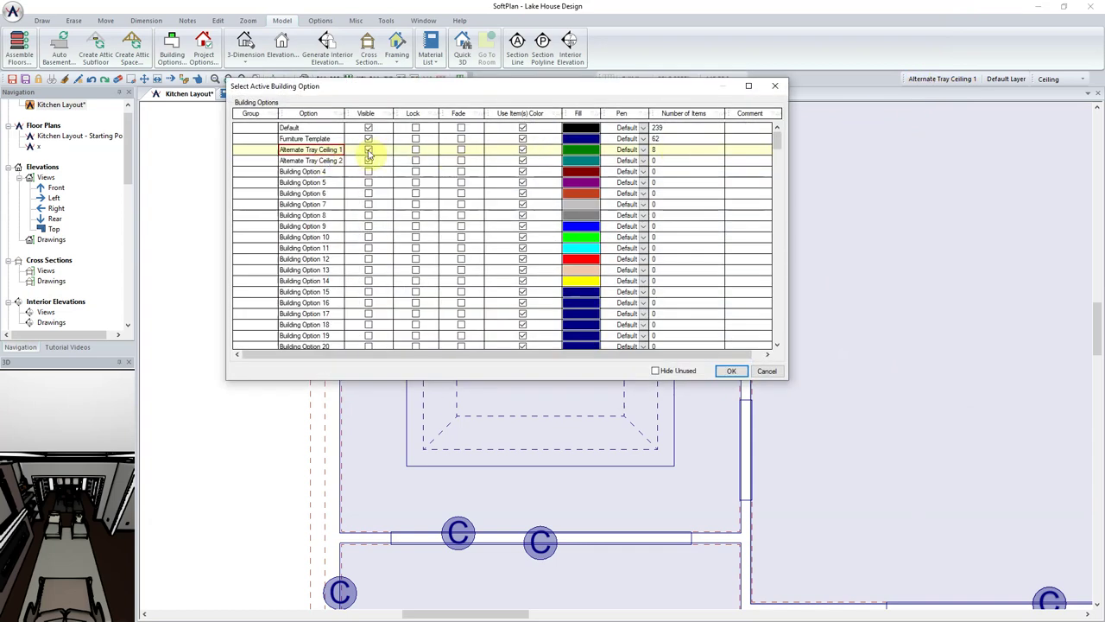
click(368, 150)
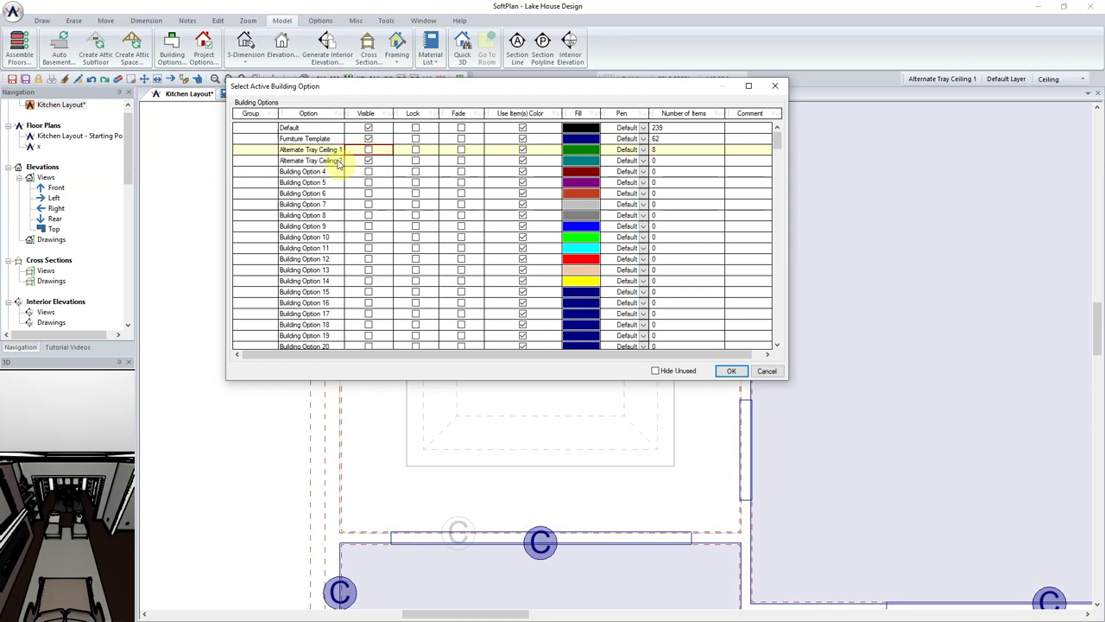
click(336, 161)
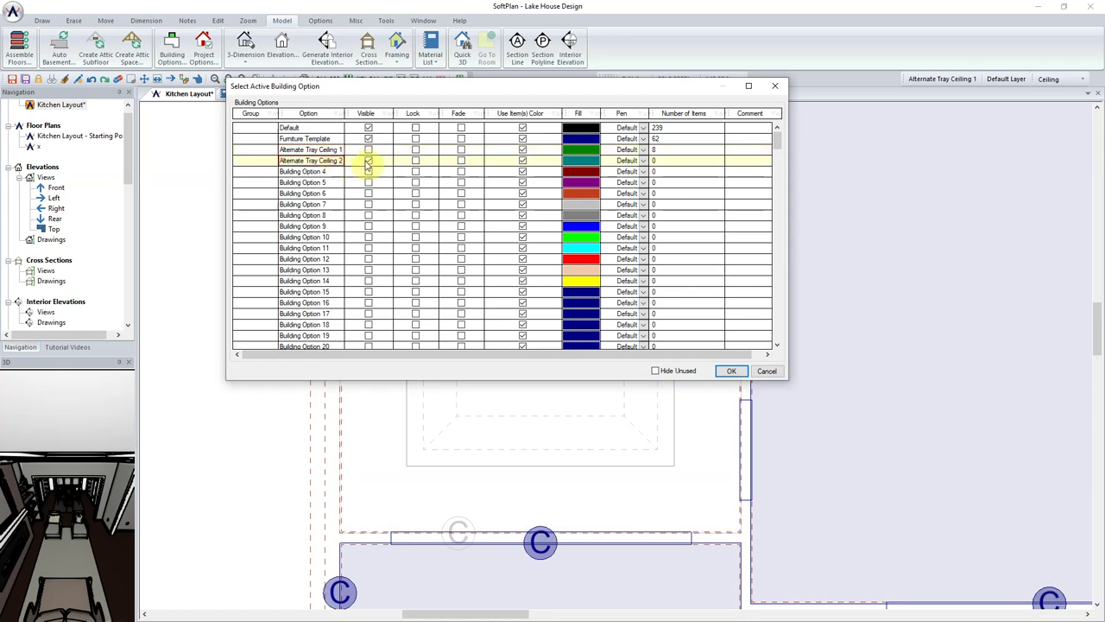
click(732, 372)
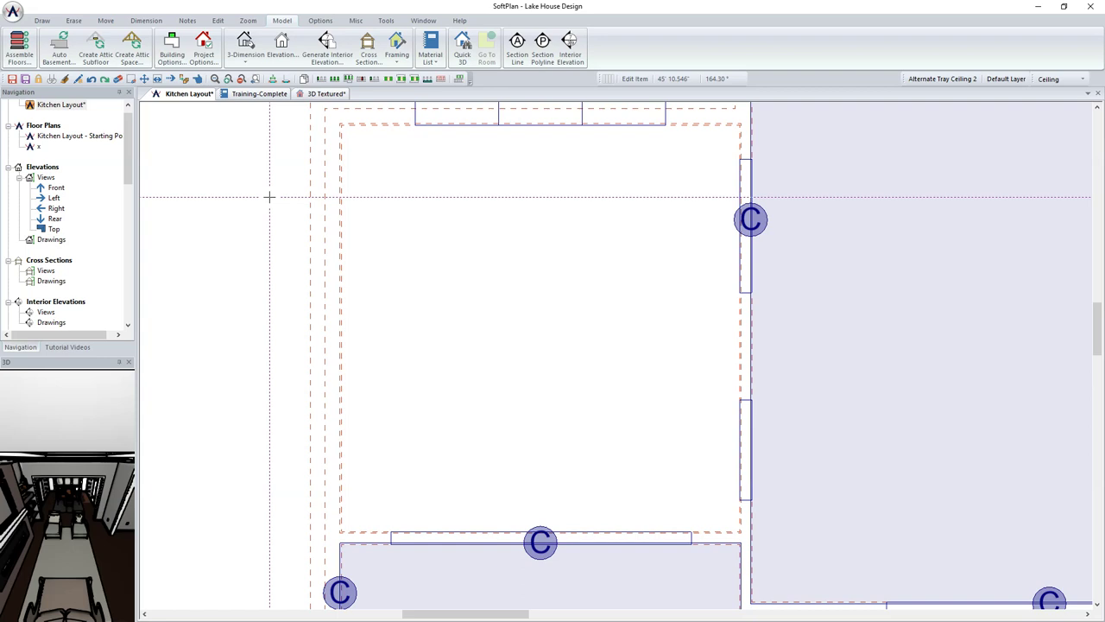
Switch the plan from Ceiling to Drawing mode and hide the Furniture Template building option.
click(1070, 80)
click(1068, 92)
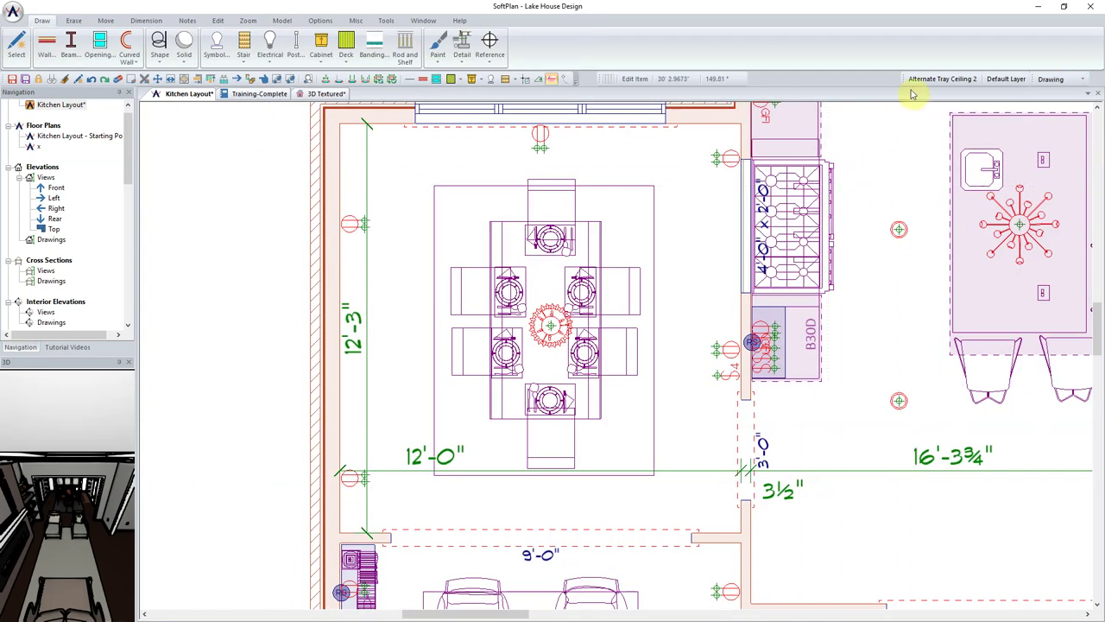
click(939, 79)
click(368, 139)
click(368, 138)
click(733, 371)
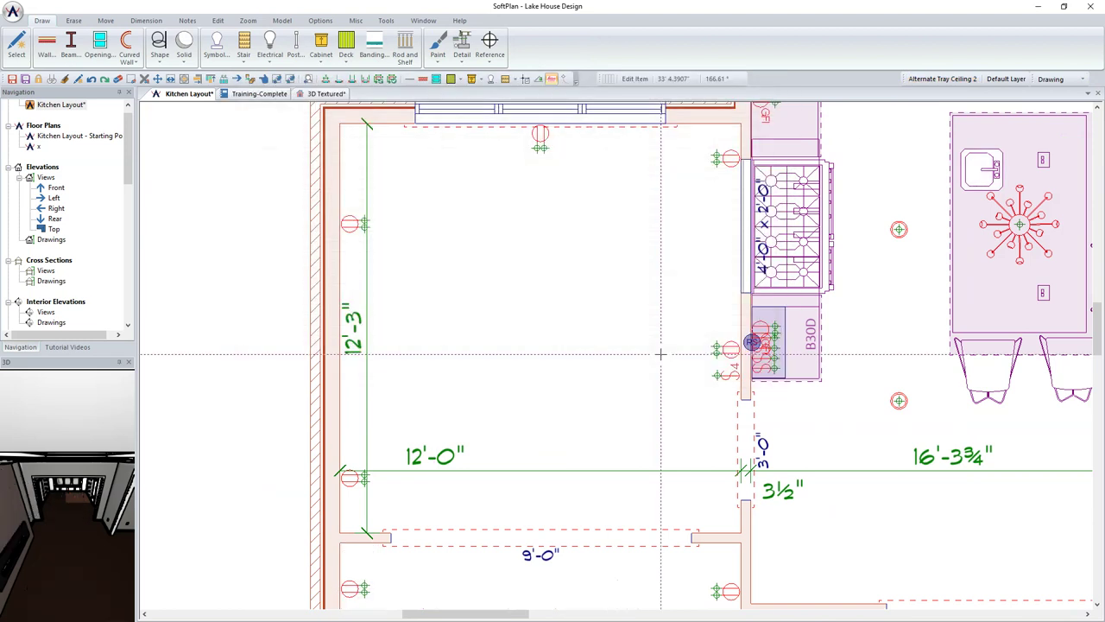
Draw a circle with a radius of about 4'-1" near the middle of the 12'-0" by 12'-3" dining room.
click(160, 43)
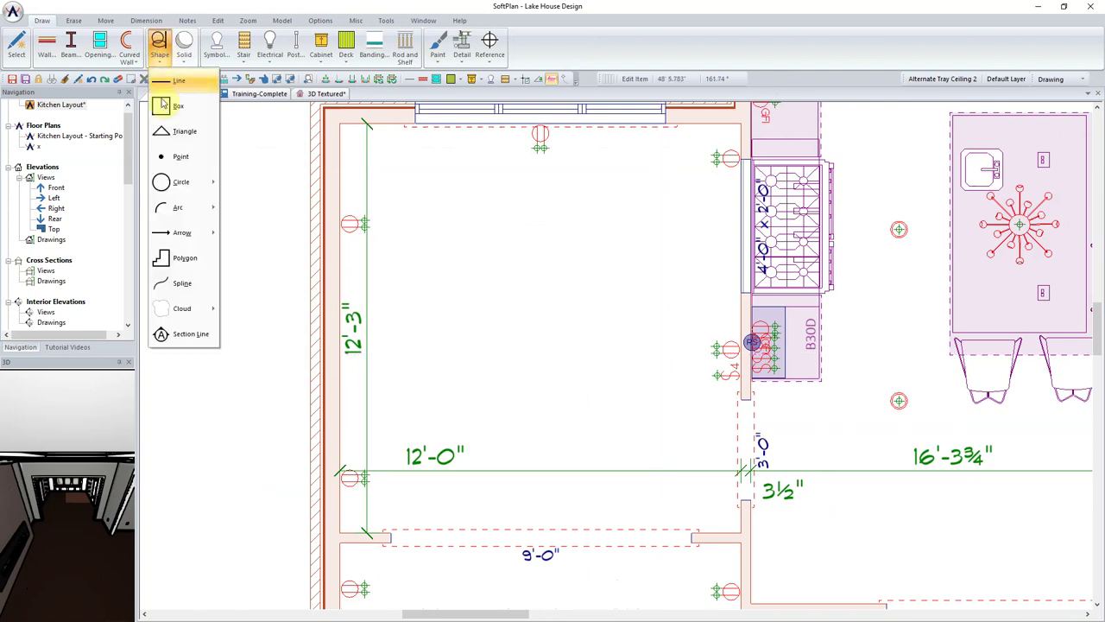
mouse_move(182, 182)
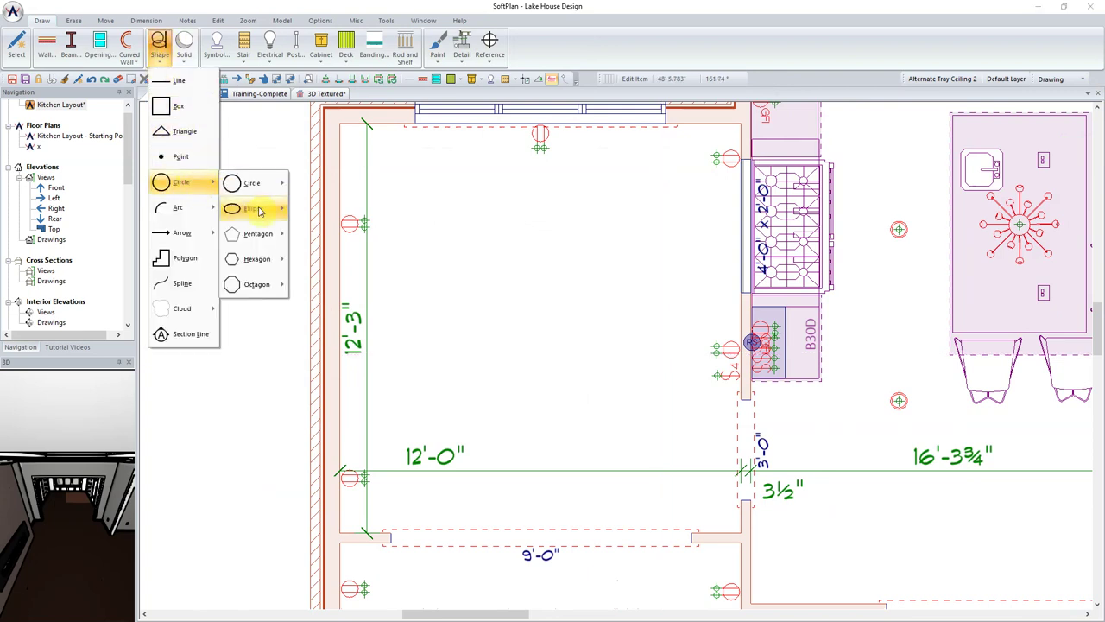
mouse_move(269, 190)
click(329, 183)
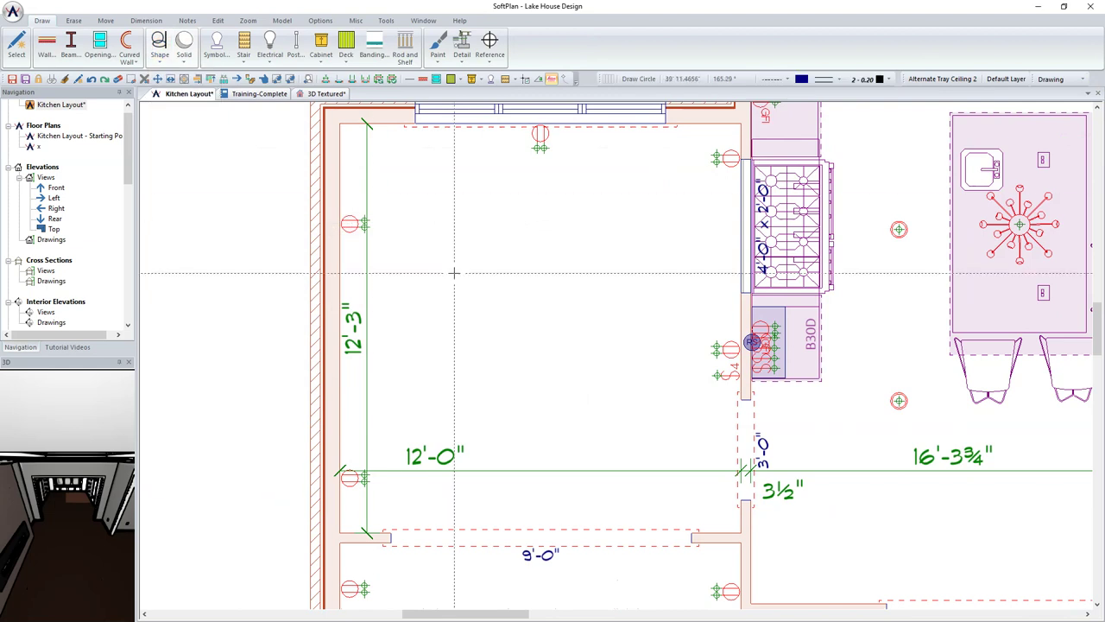
click(537, 329)
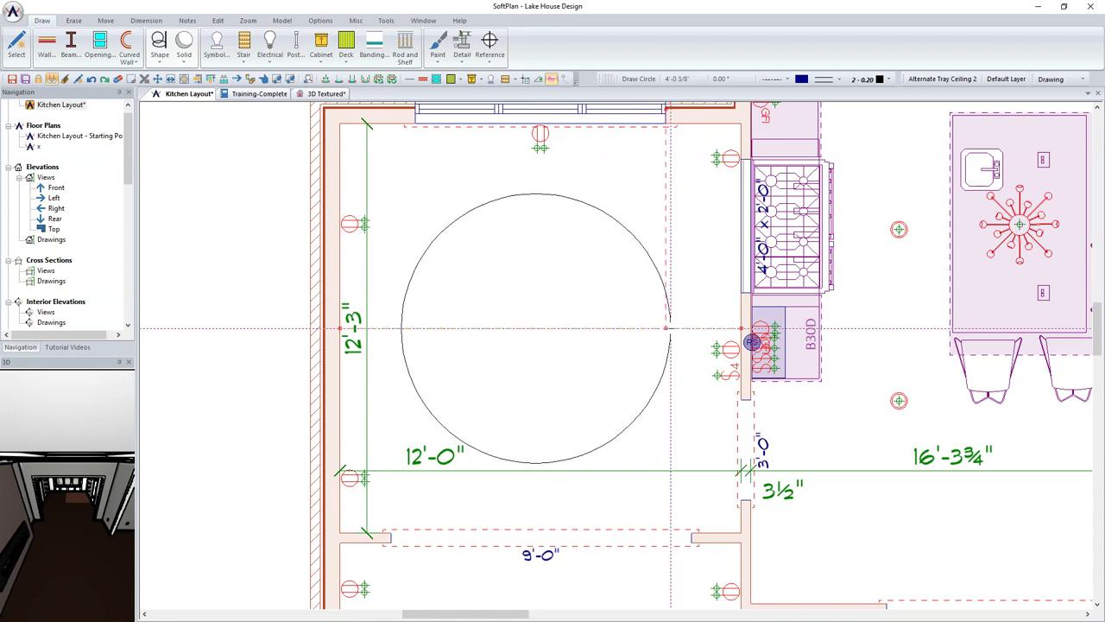
click(670, 329)
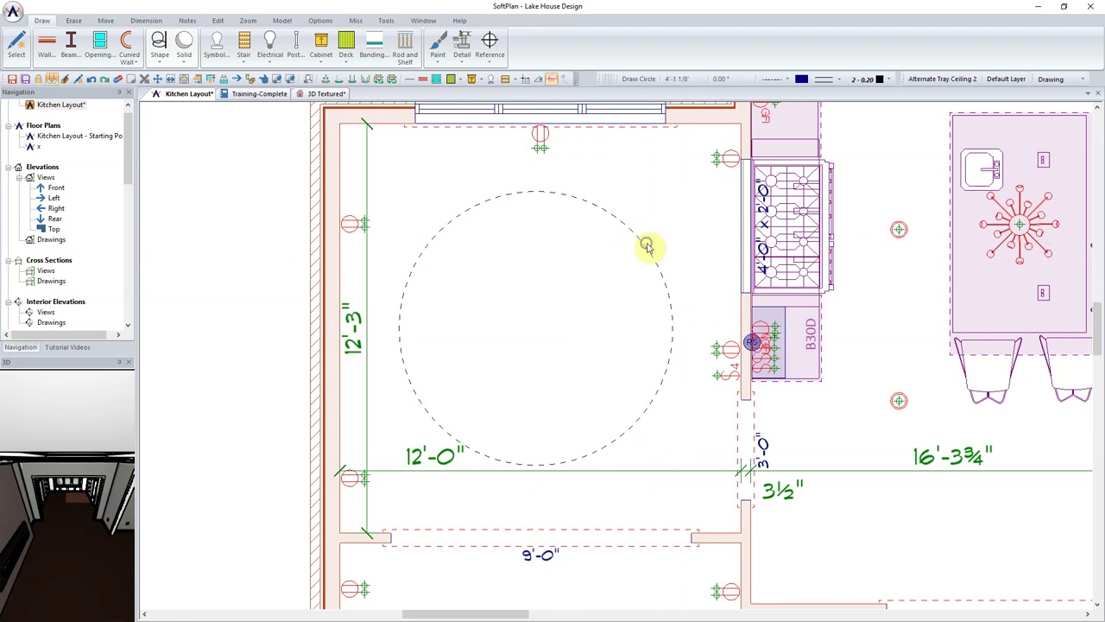
Set the dining room circle's radius to 4'.
right_click(646, 248)
click(669, 264)
double_click(100, 166)
text(4')
key(Tab)
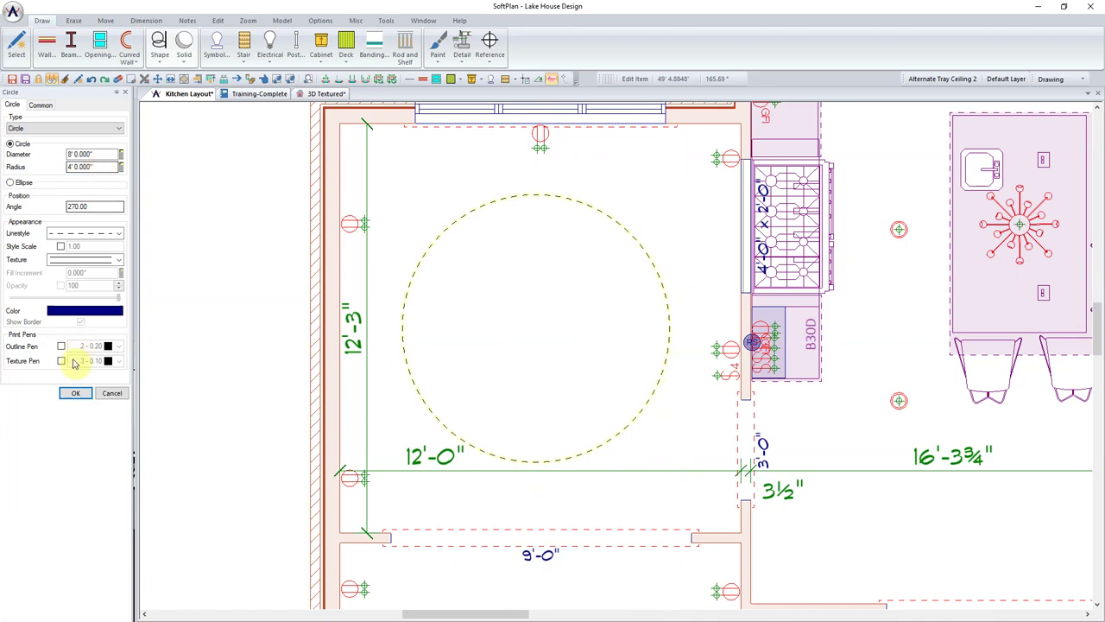
click(74, 393)
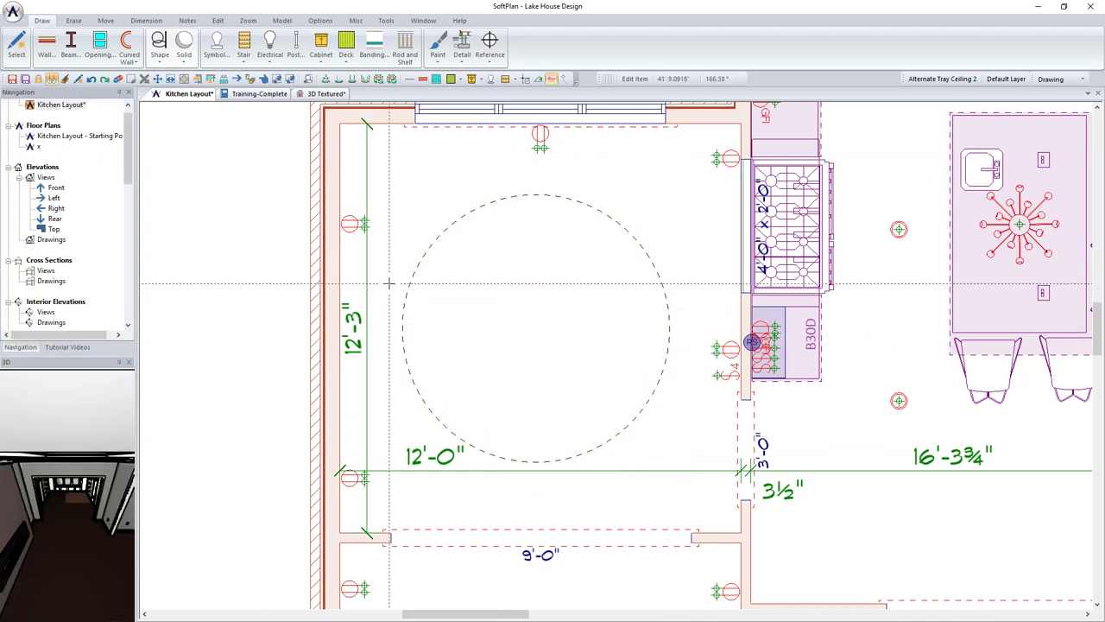
Move the circle to the room's center, 2'-0" from the side walls and 2'-1½" from the upper and lower walls.
click(105, 20)
click(16, 43)
click(534, 322)
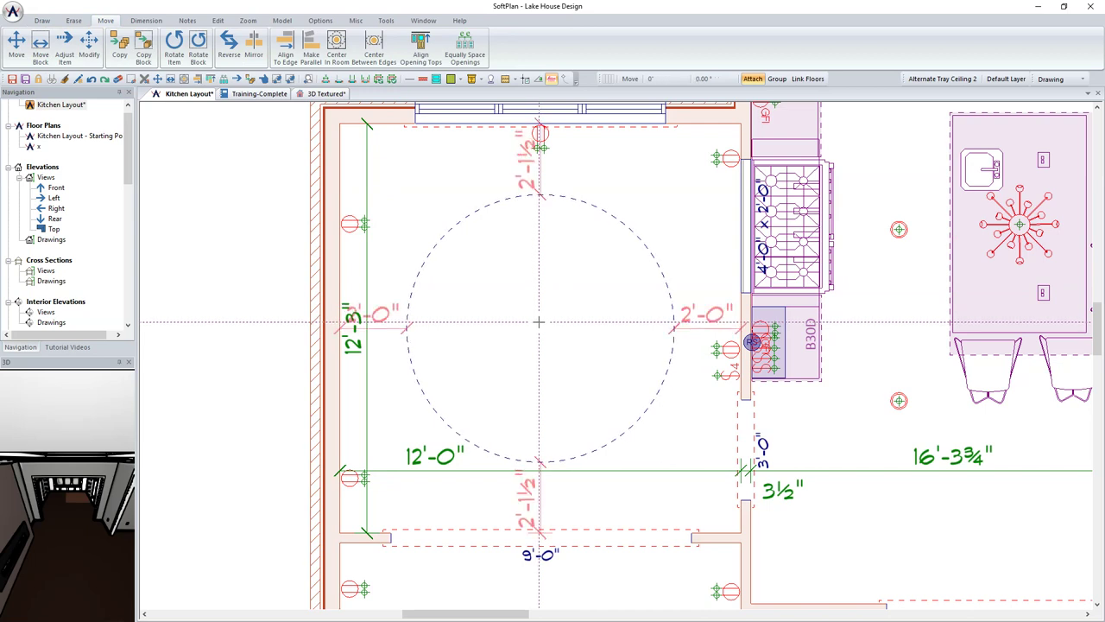
right_click(483, 315)
click(487, 321)
Draw two semicircular Partition 3.5" curved walls along the dashed circle to form a full ring, and save the drawing.
click(42, 20)
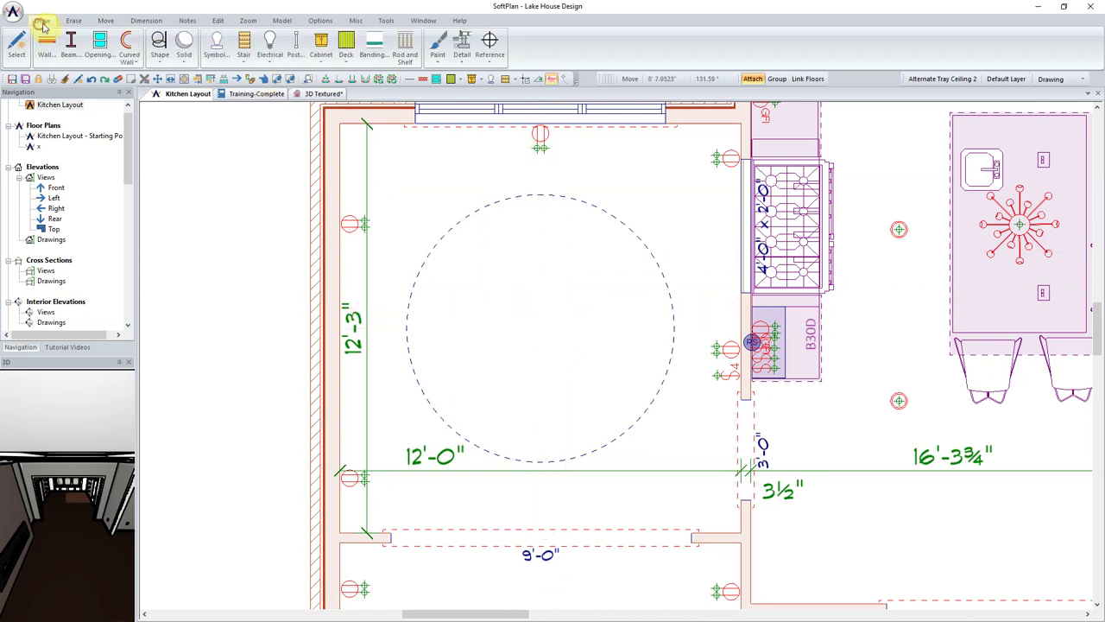
click(128, 43)
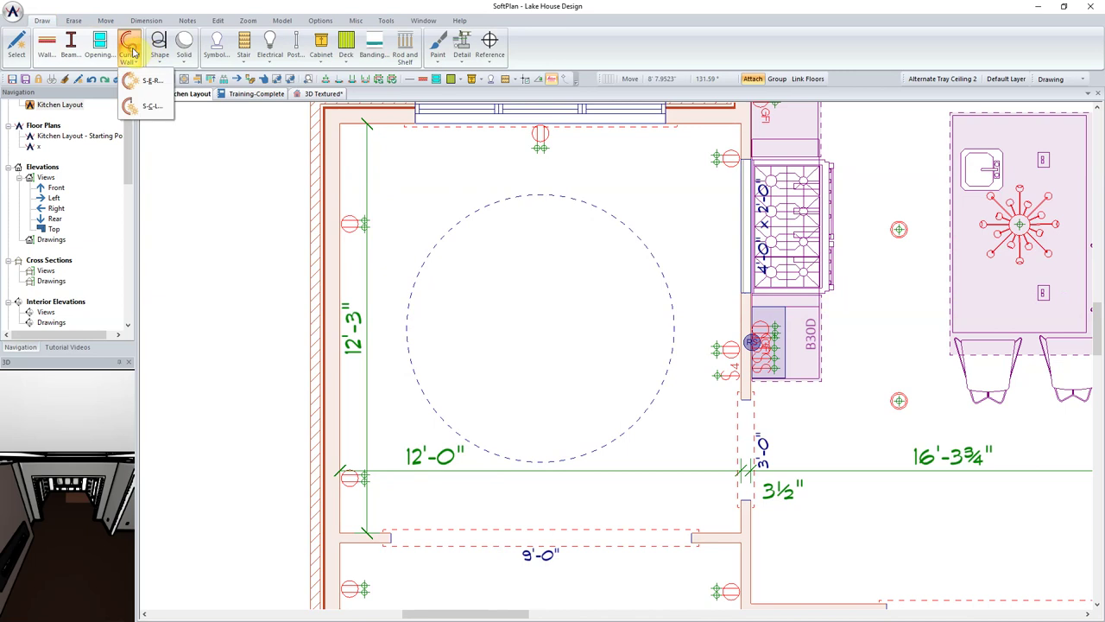
click(154, 82)
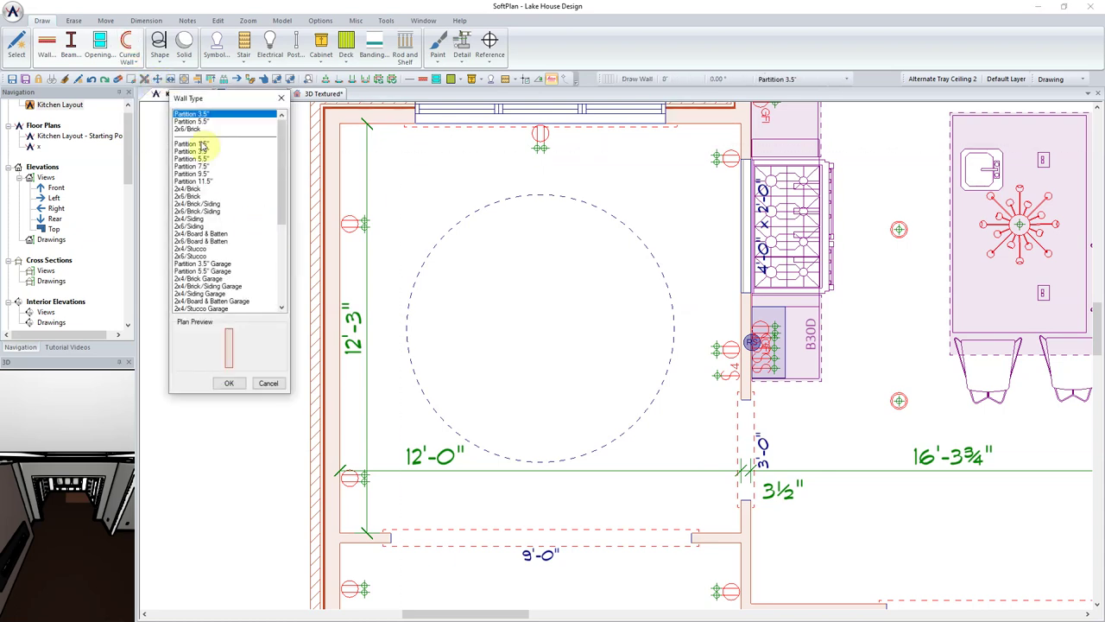
click(228, 382)
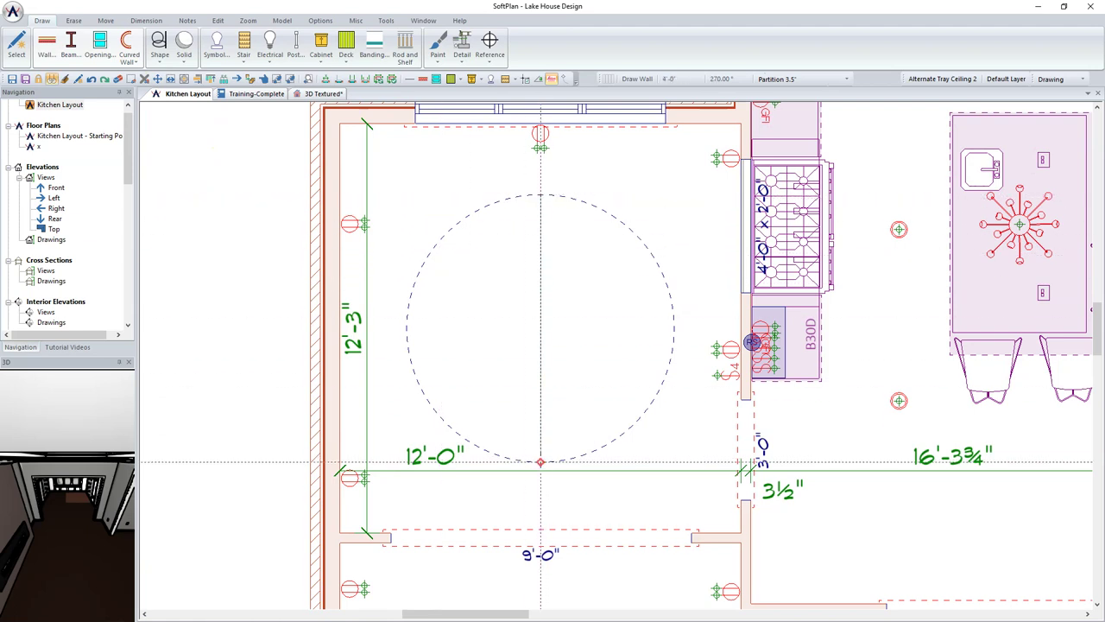
click(406, 329)
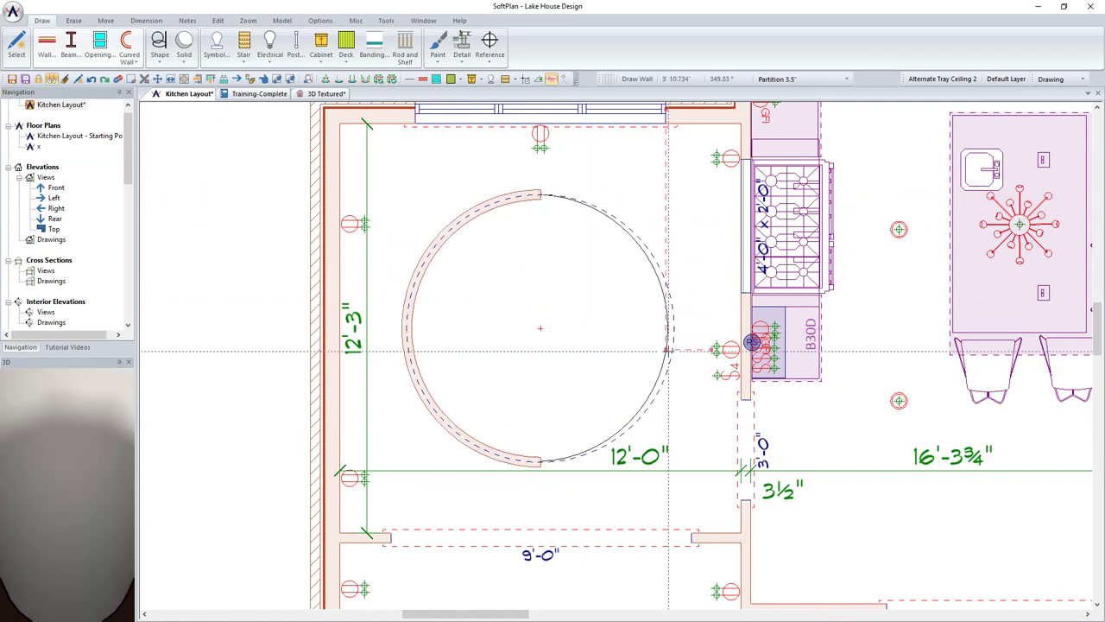
click(677, 330)
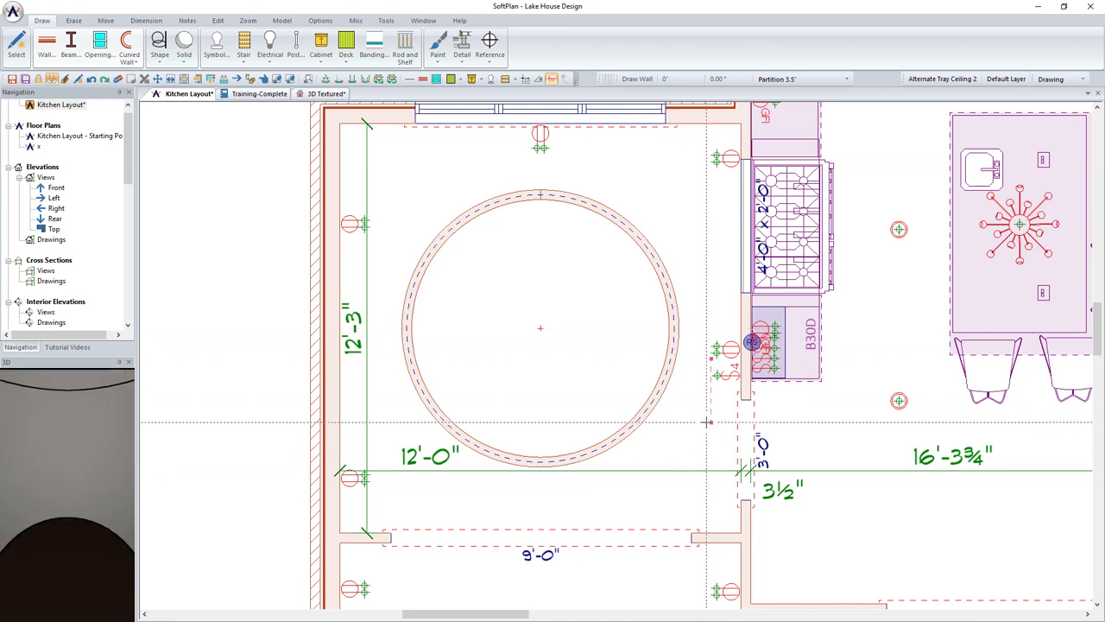
key(ctrl+s)
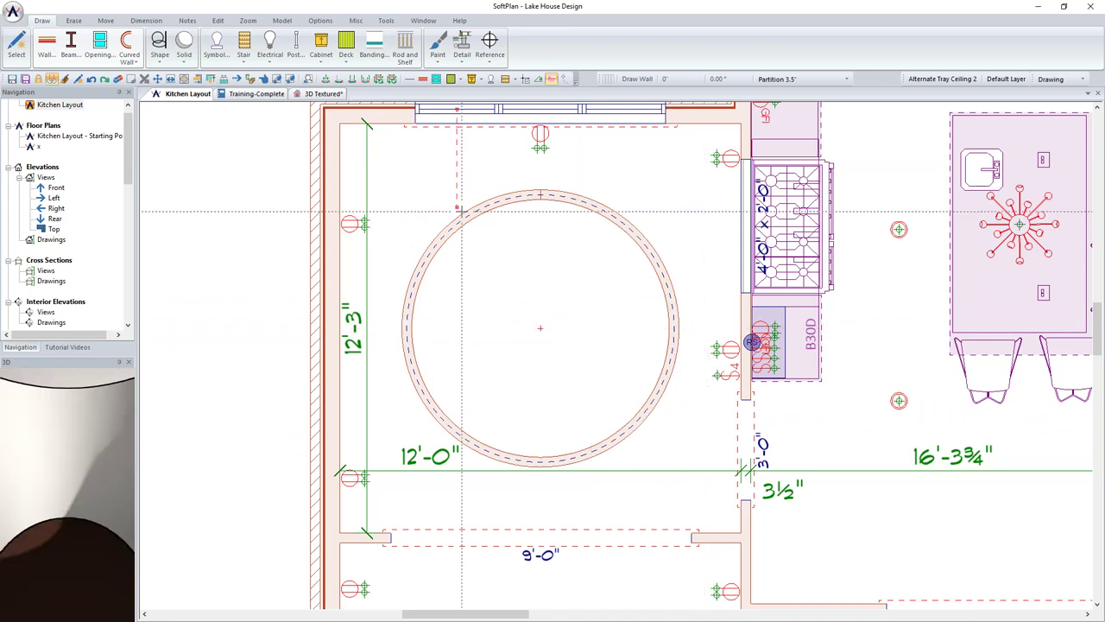
Set the wall height of the ring's left curved wall to 15".
right_click(516, 201)
mouse_move(561, 207)
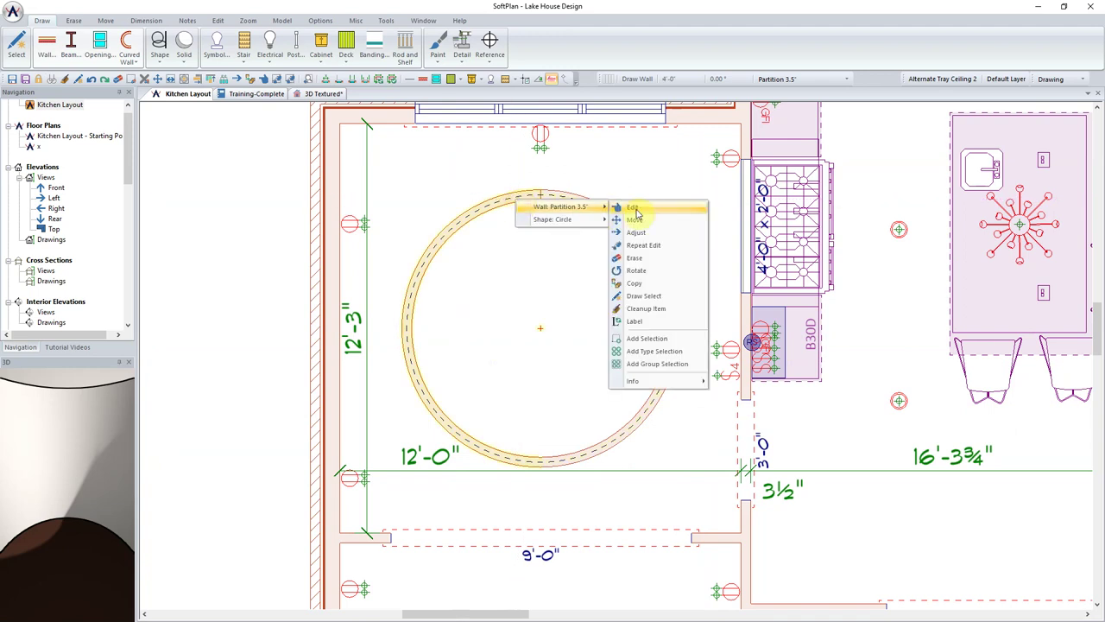
click(635, 209)
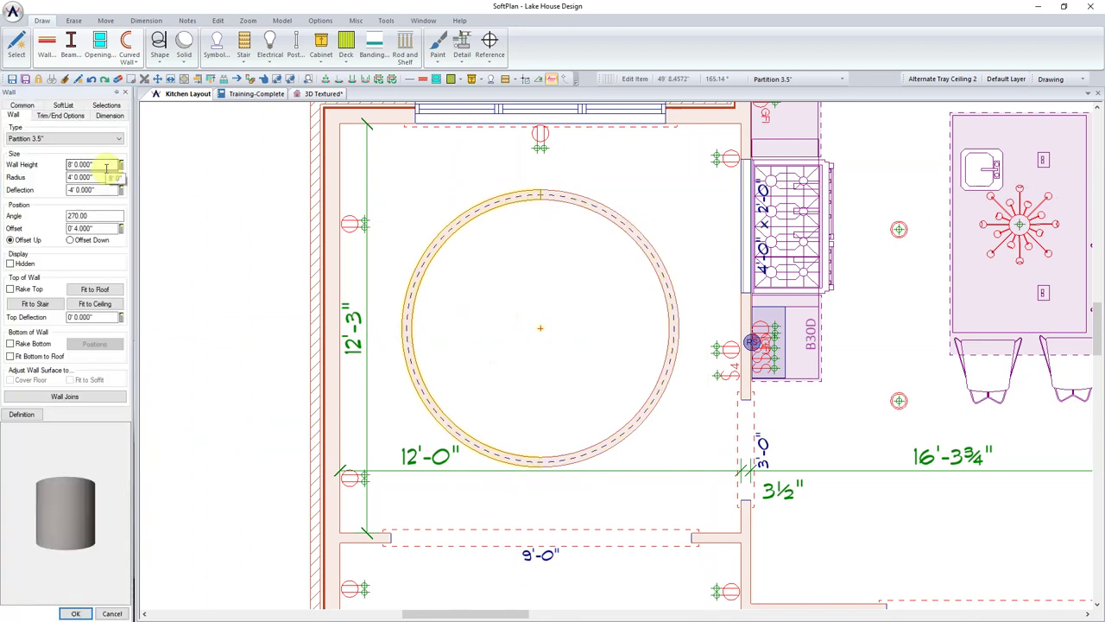
double_click(107, 169)
text(15")
key(Tab)
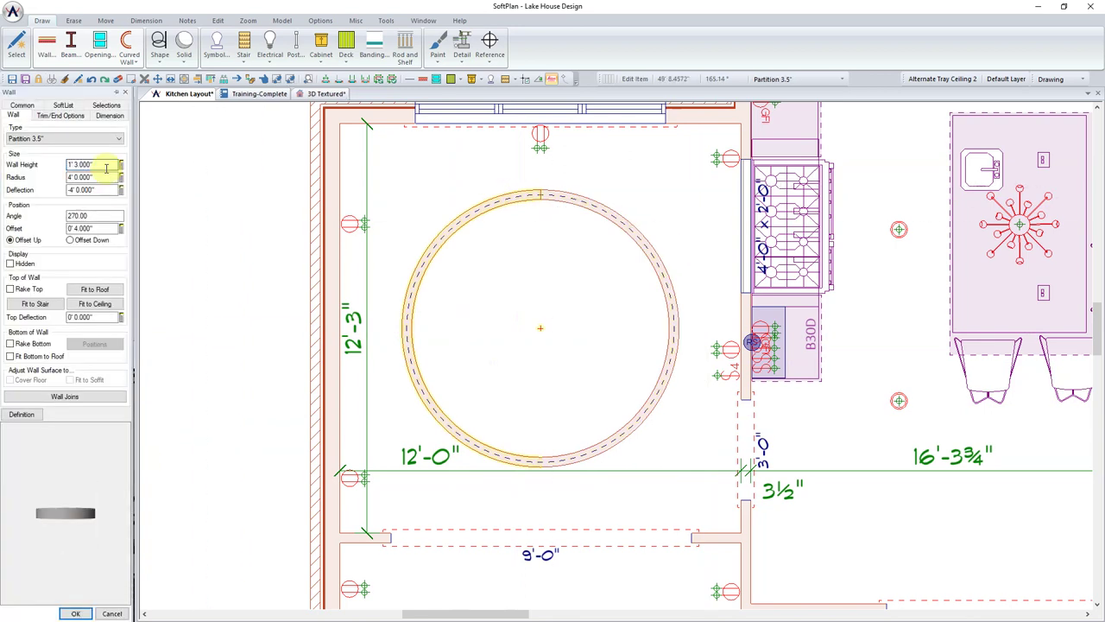
Set the left curved wall's offset to 10' 4" and repeat the edit on the ring's right curved wall.
click(94, 189)
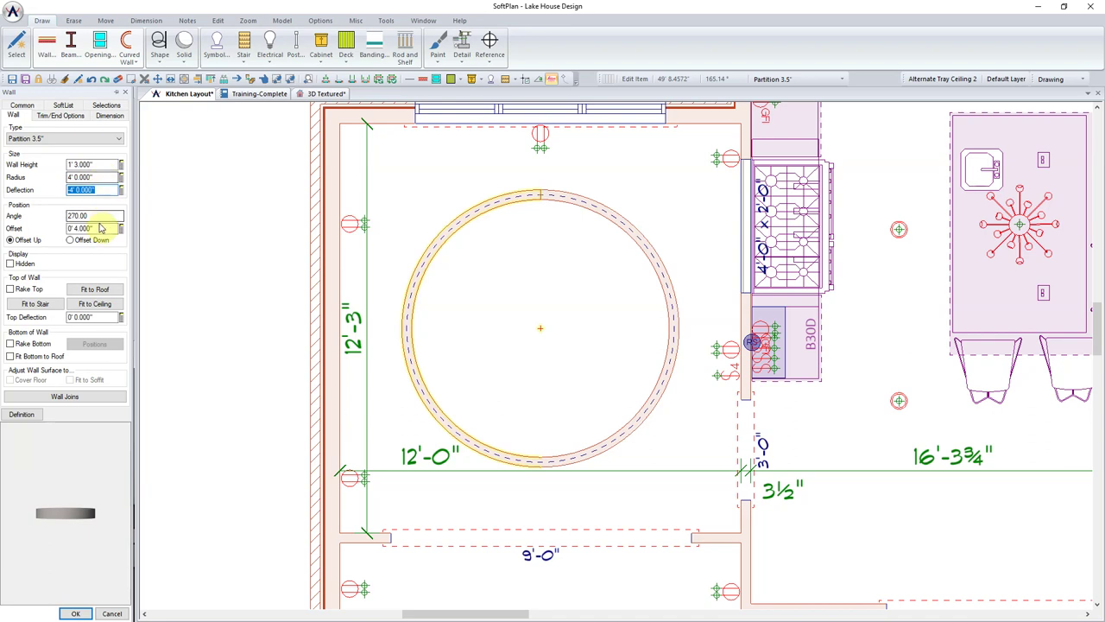
click(98, 227)
key(Home)
text(1)
key(Return)
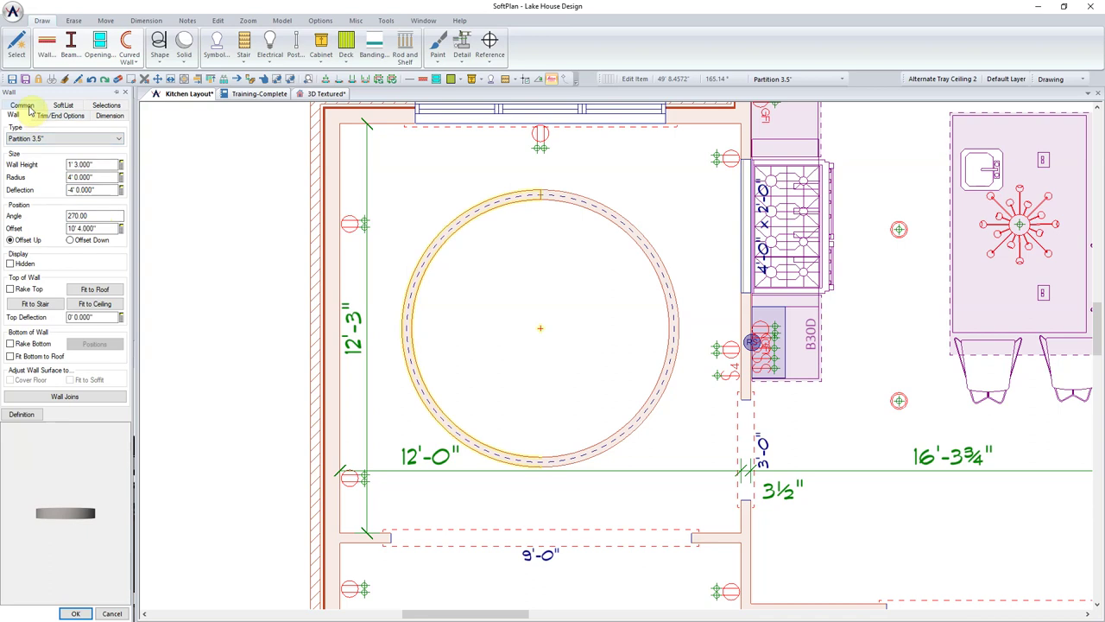
click(25, 105)
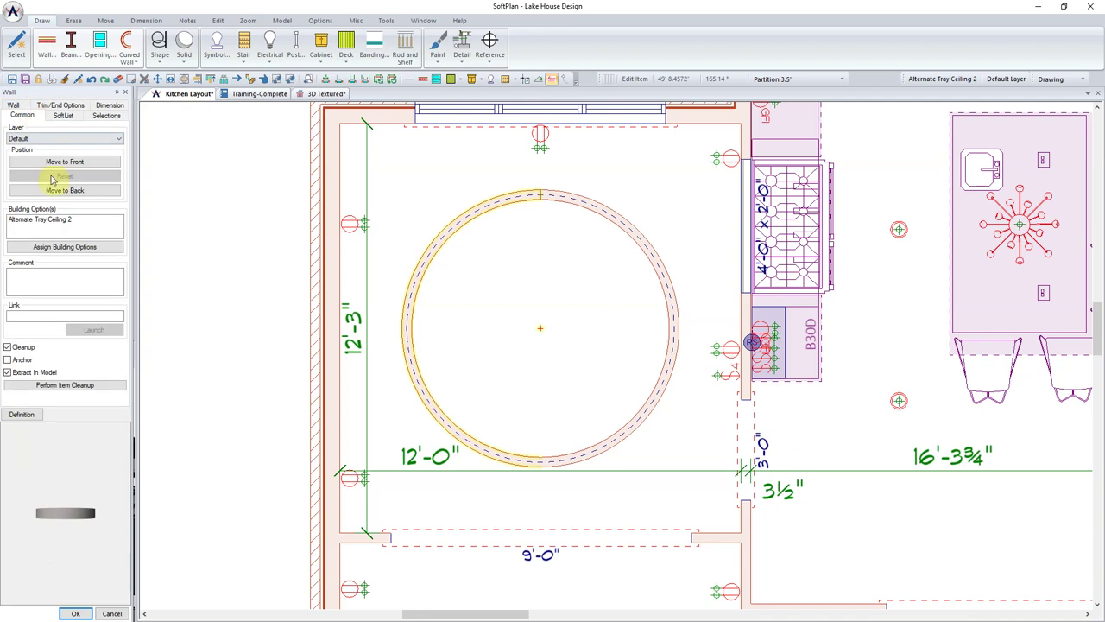
click(73, 612)
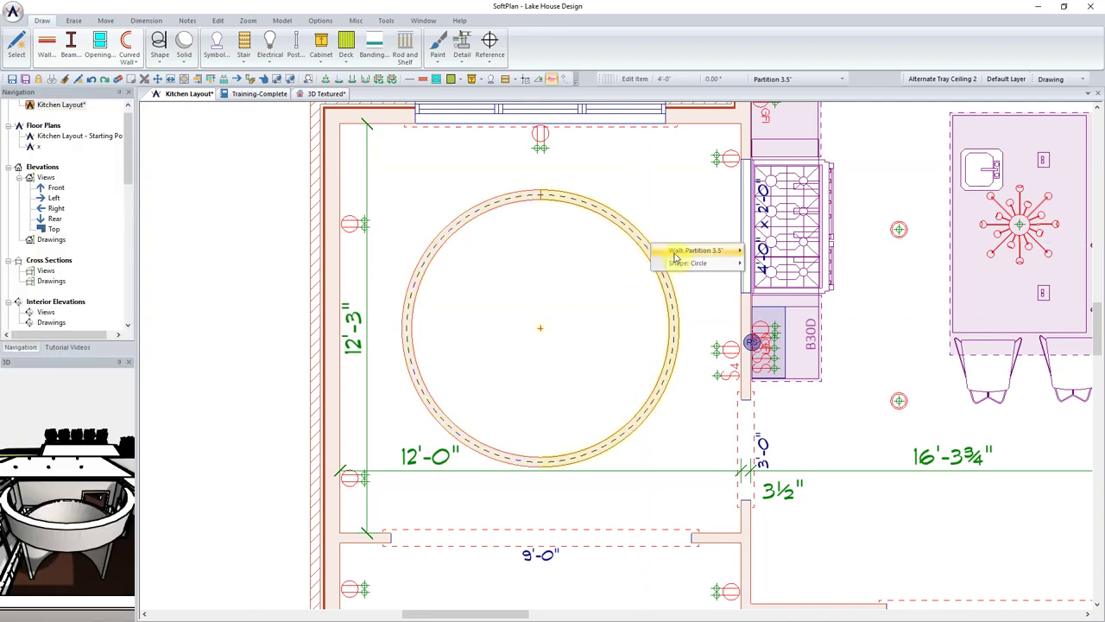
right_click(695, 252)
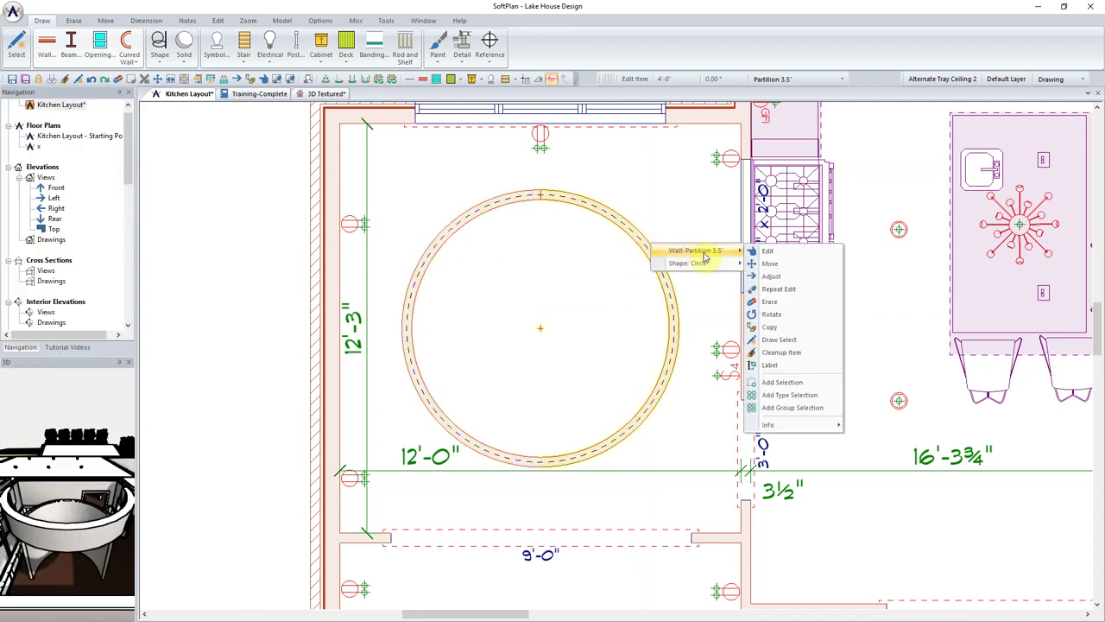
click(794, 289)
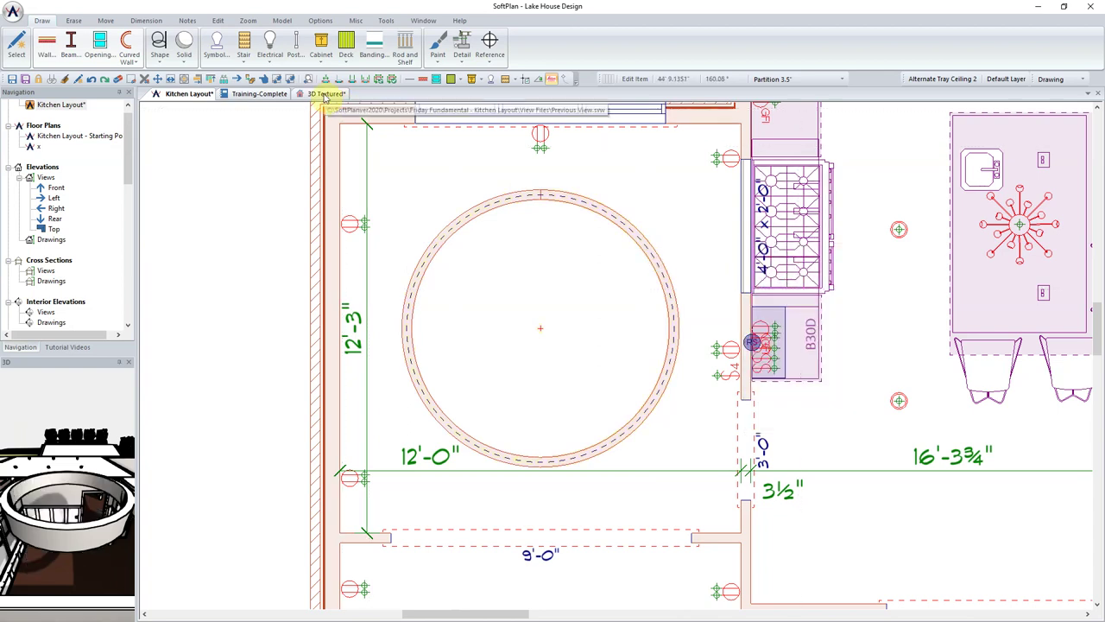
Inspect the raised ring in the dining room's 3D view, and return to the Kitchen Layout drawing.
click(326, 95)
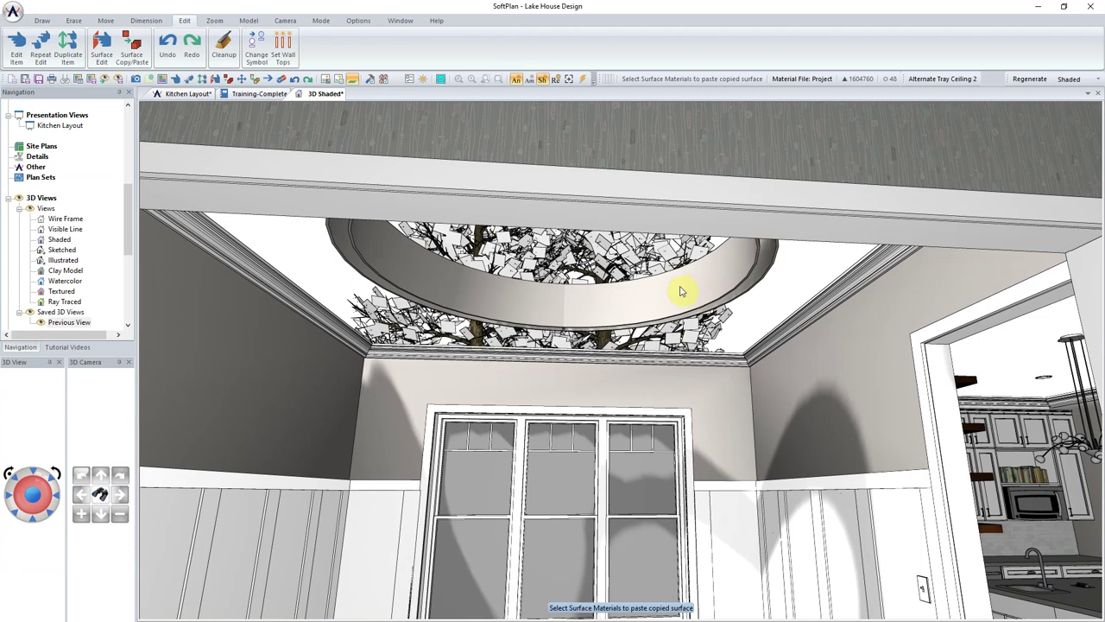
scroll(681, 291, up, 2)
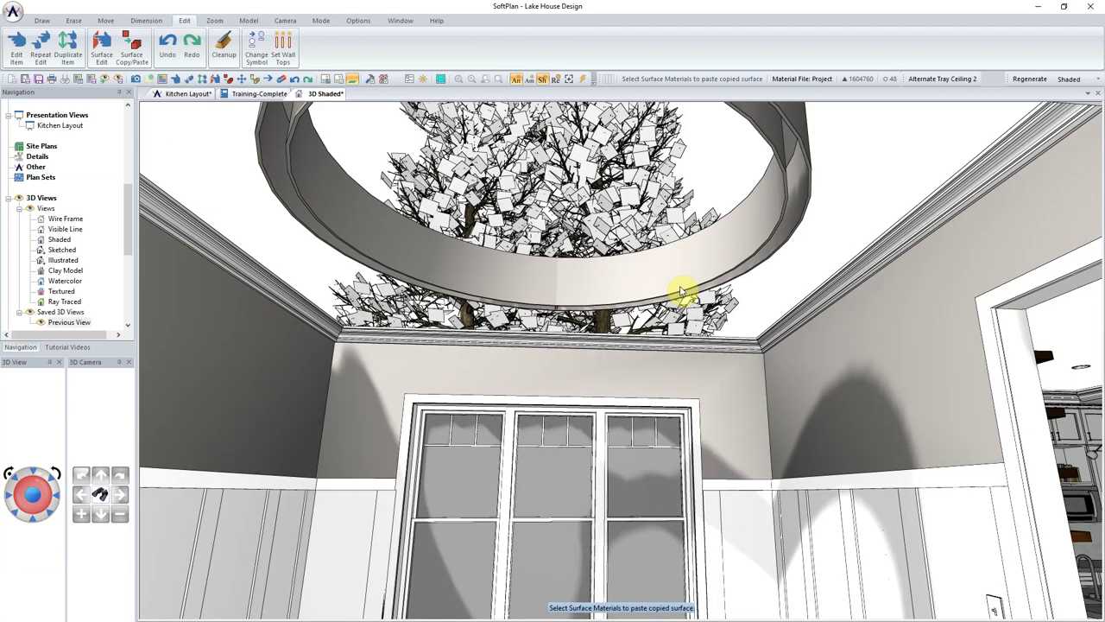
click(187, 93)
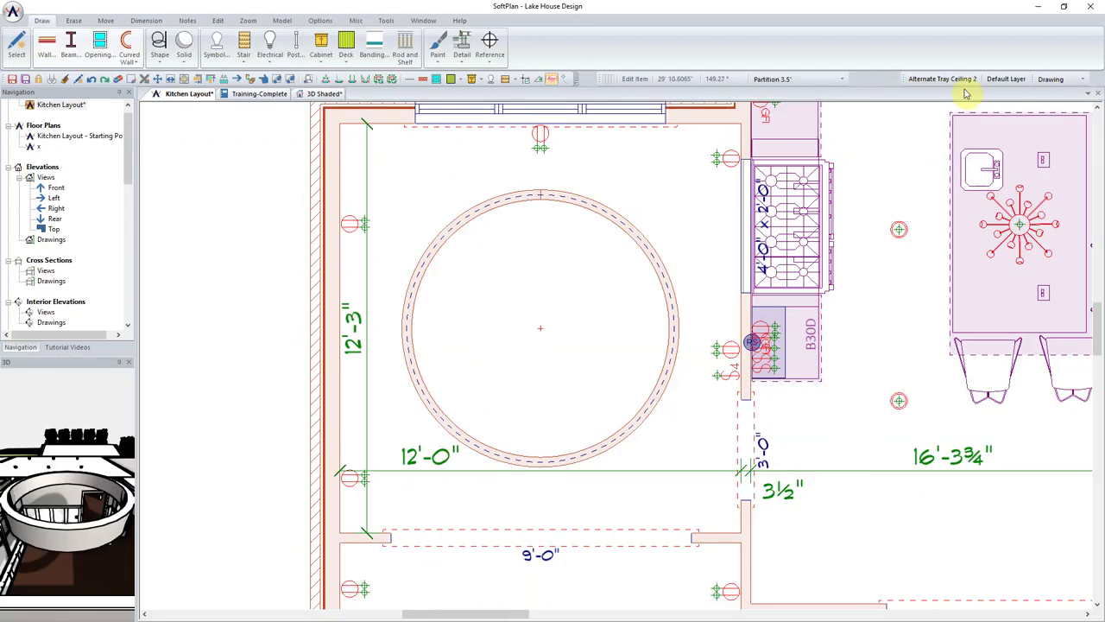
In Ceiling mode, manually trace a ceiling along the dining room's four inner corners and check it in 3D.
click(1067, 83)
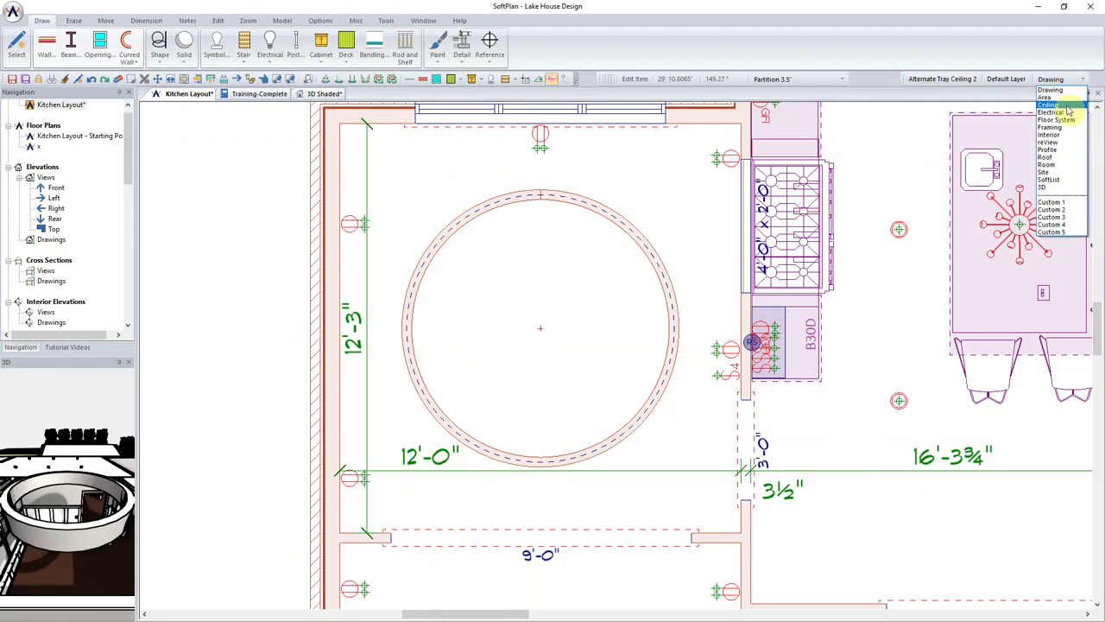
click(1068, 105)
click(46, 48)
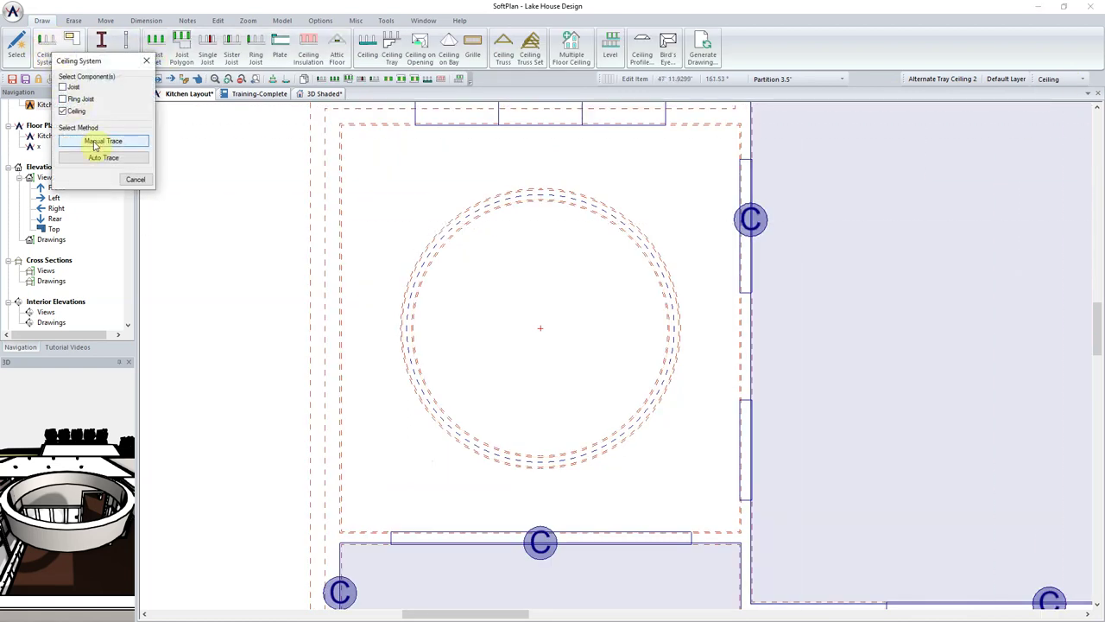
click(95, 144)
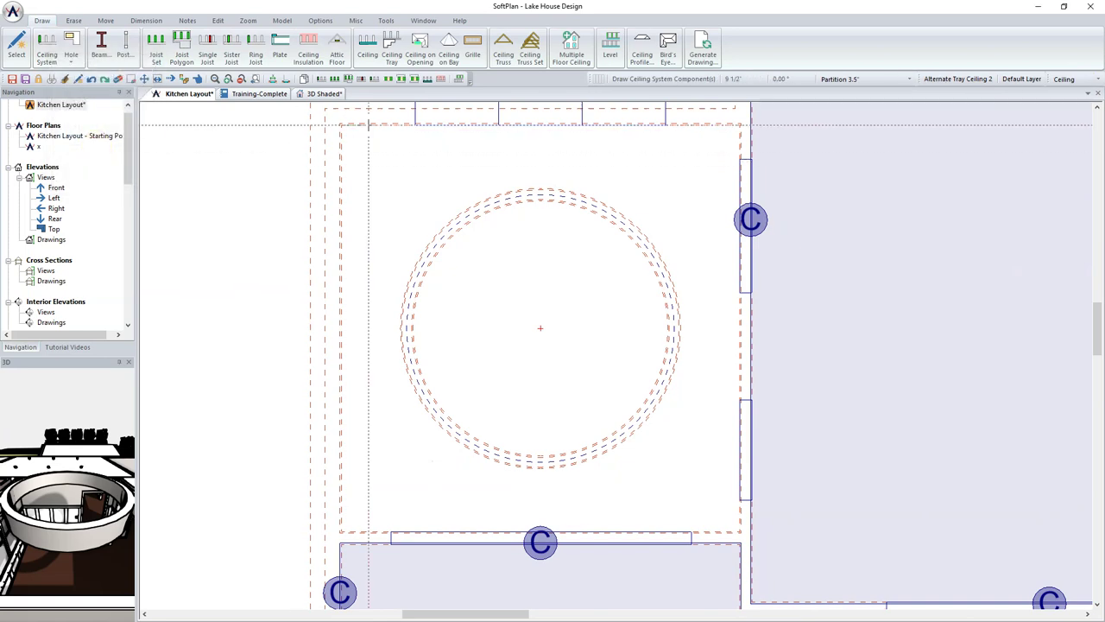
click(740, 125)
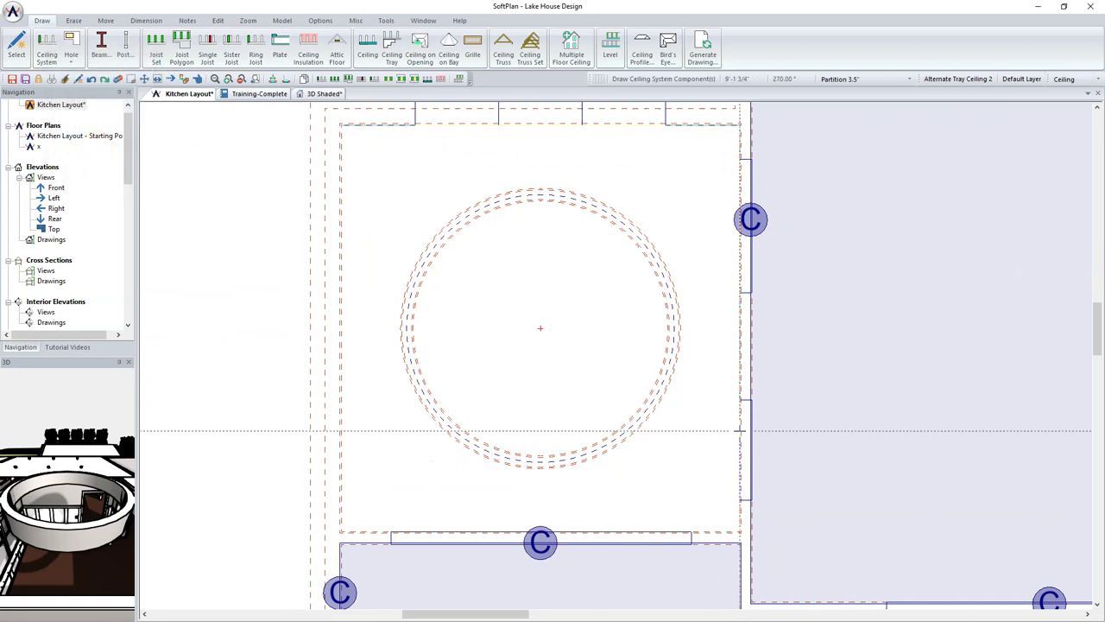
click(739, 531)
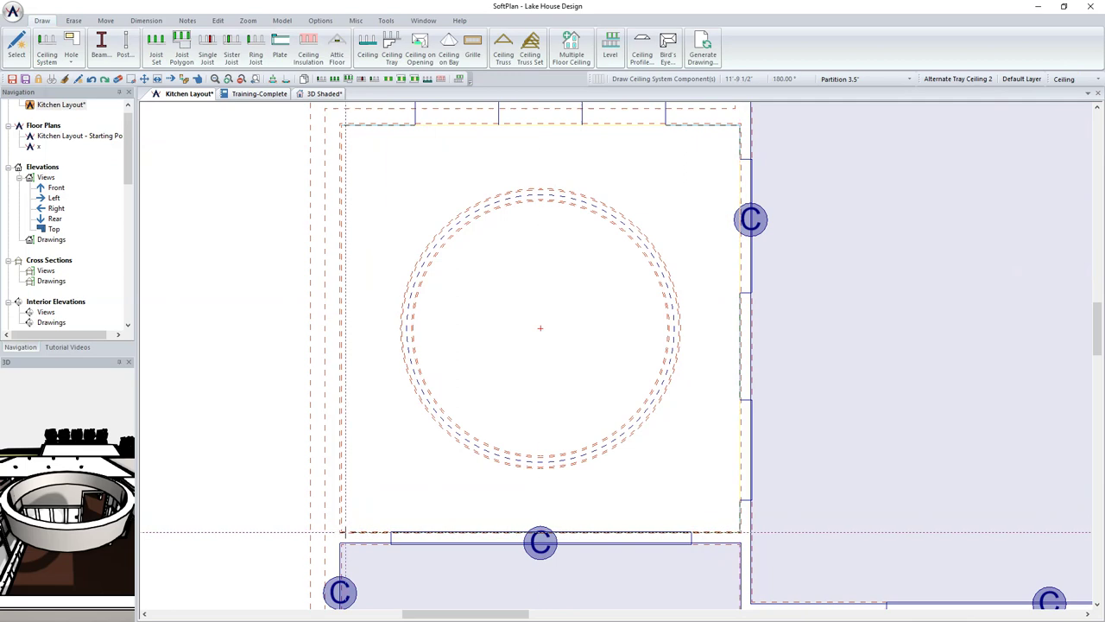
click(339, 531)
click(339, 125)
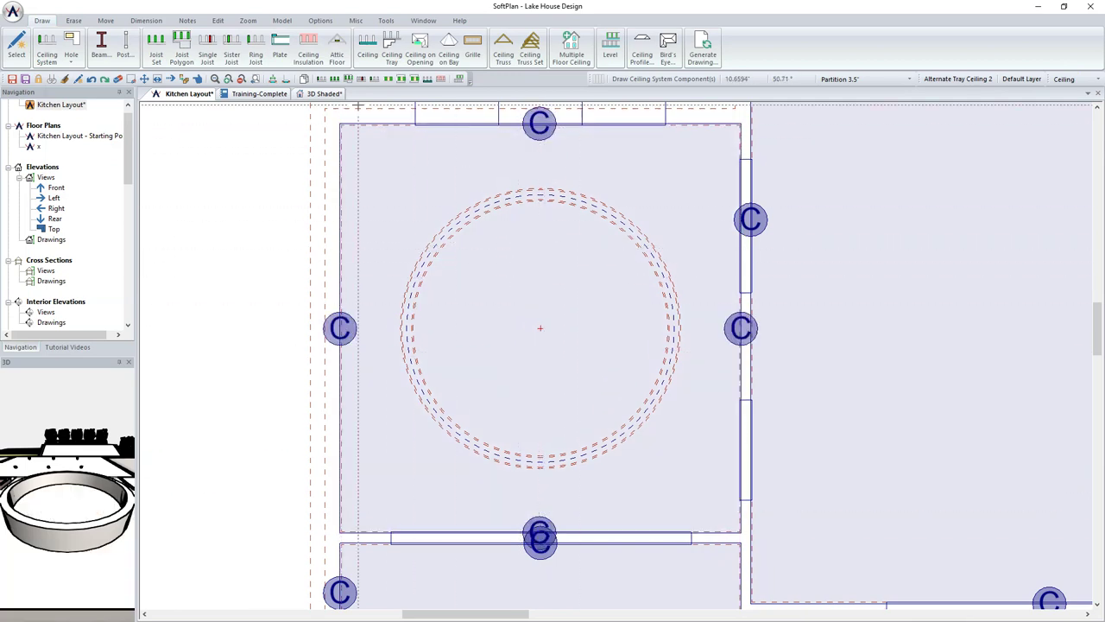
click(323, 93)
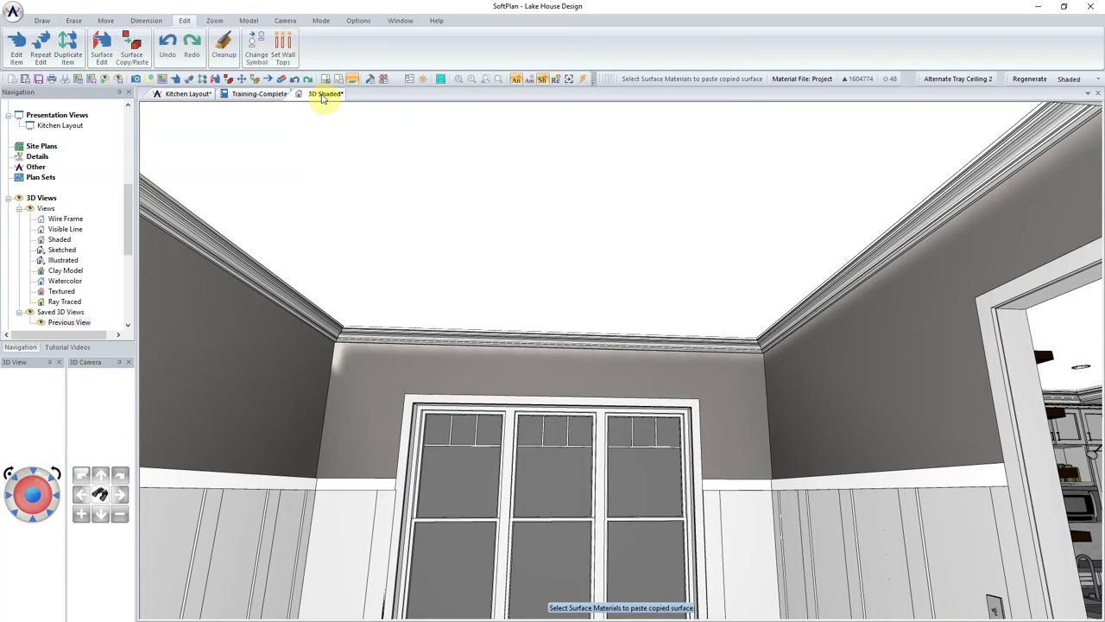
click(183, 93)
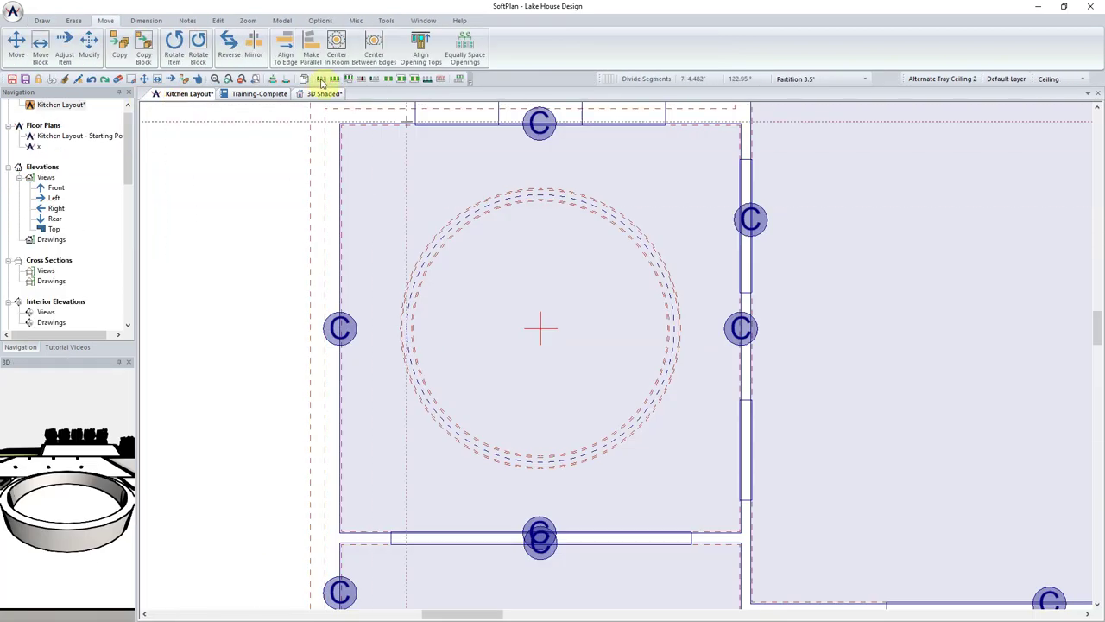
Cut a square polygon hole about 5'-4" wide in the dining room ceiling, with its corners on the ring's inner edge.
click(42, 20)
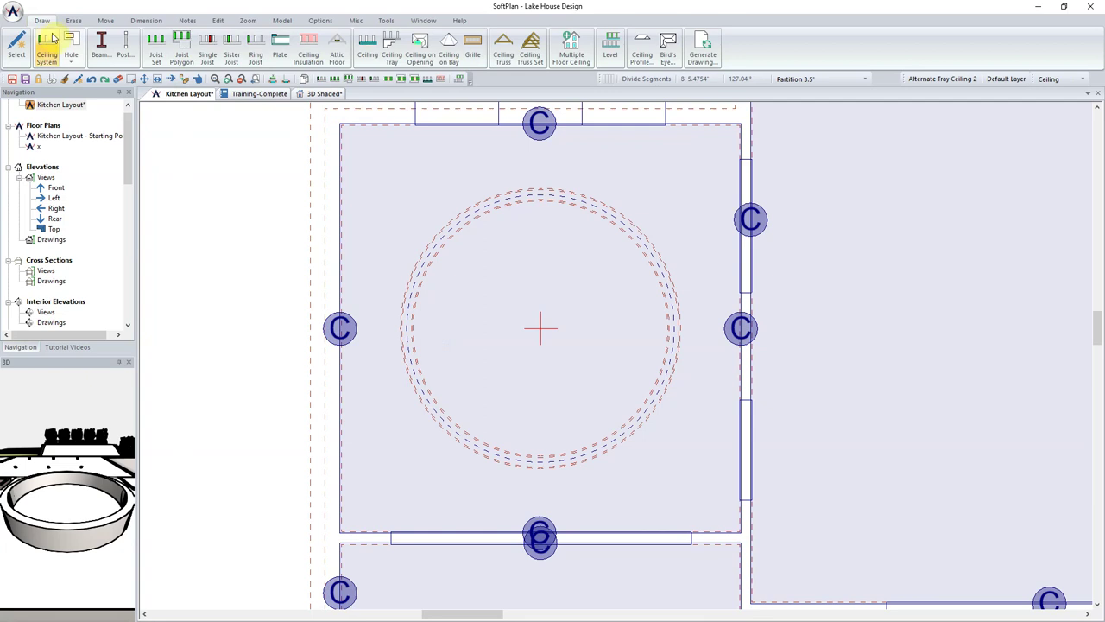
click(72, 52)
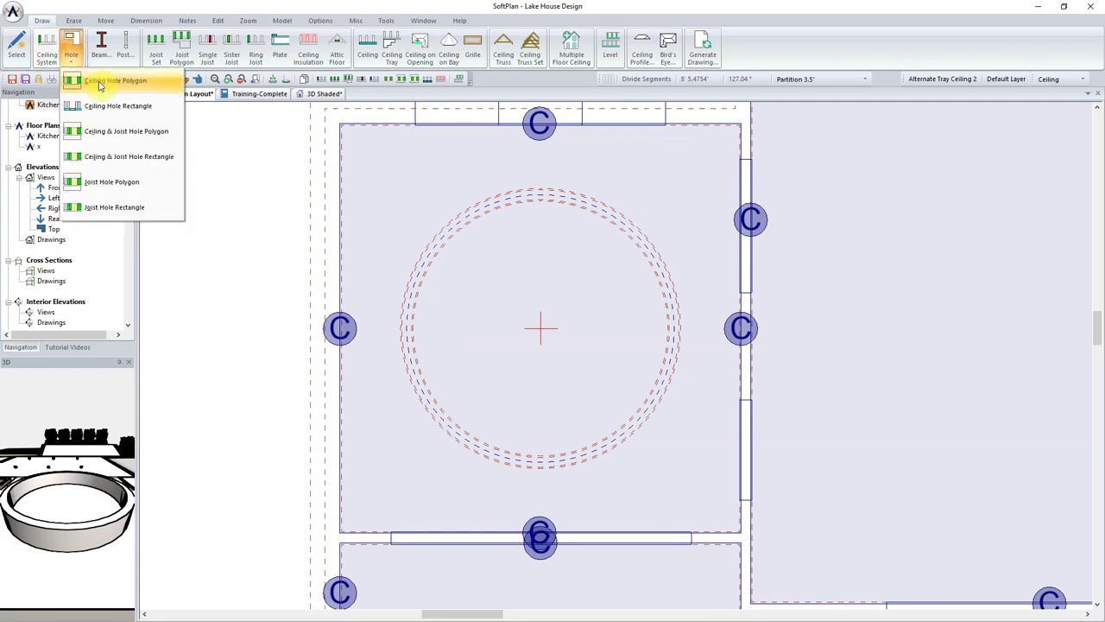
click(101, 83)
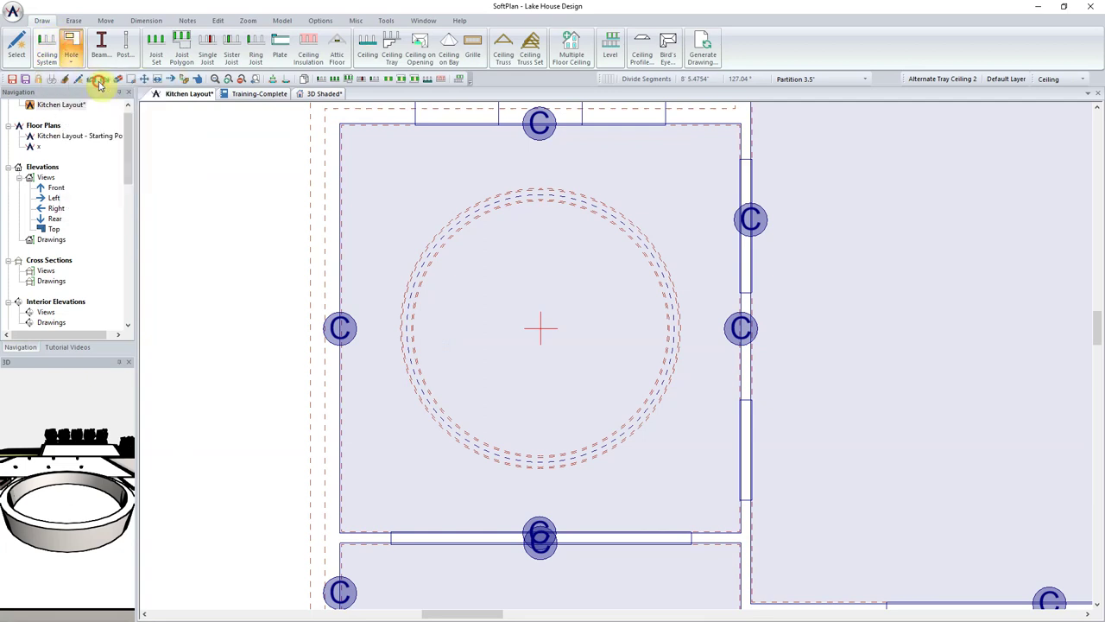
click(451, 238)
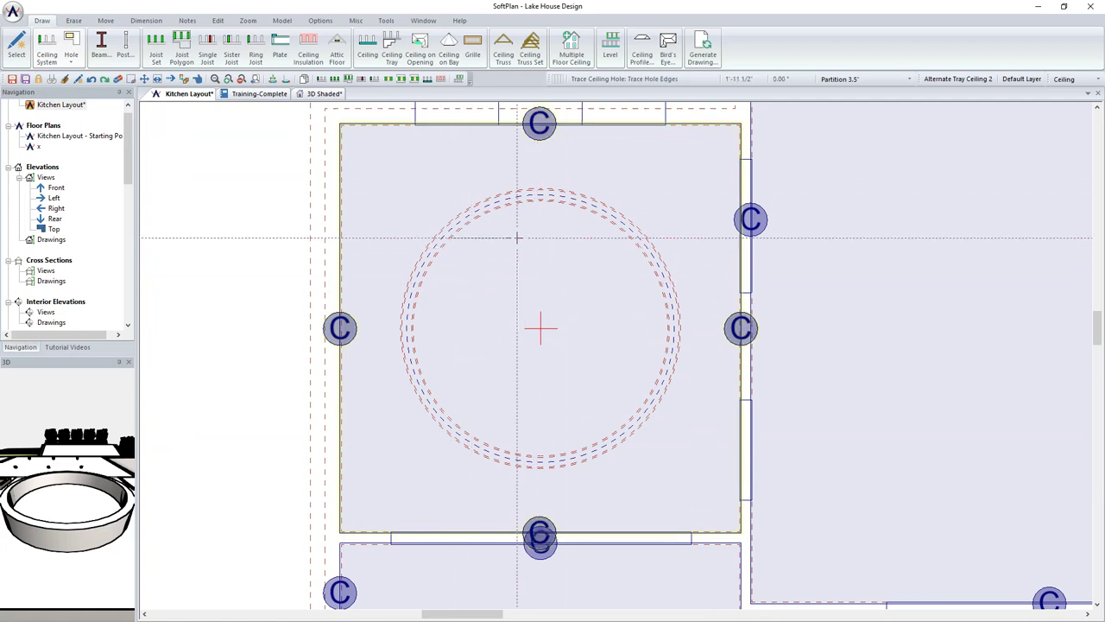
click(631, 237)
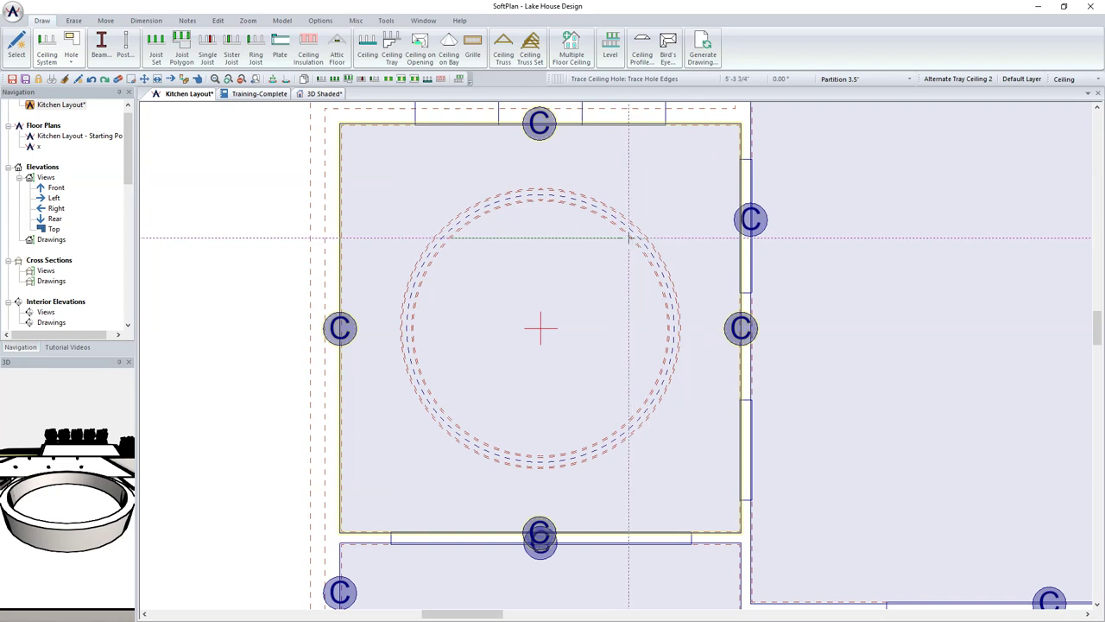
click(632, 417)
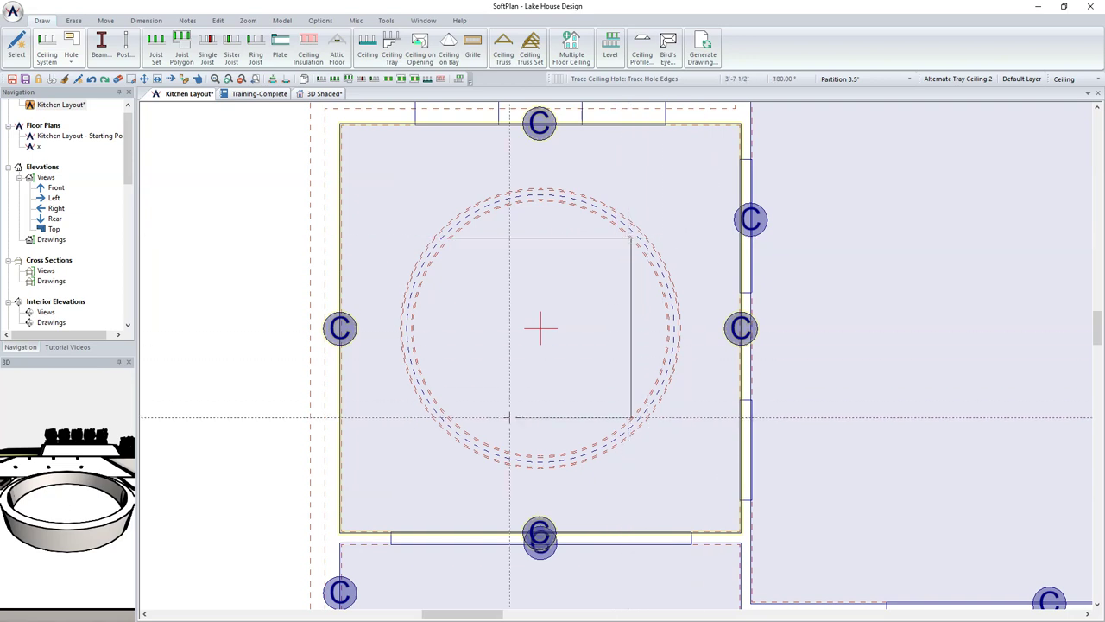
click(452, 417)
click(452, 240)
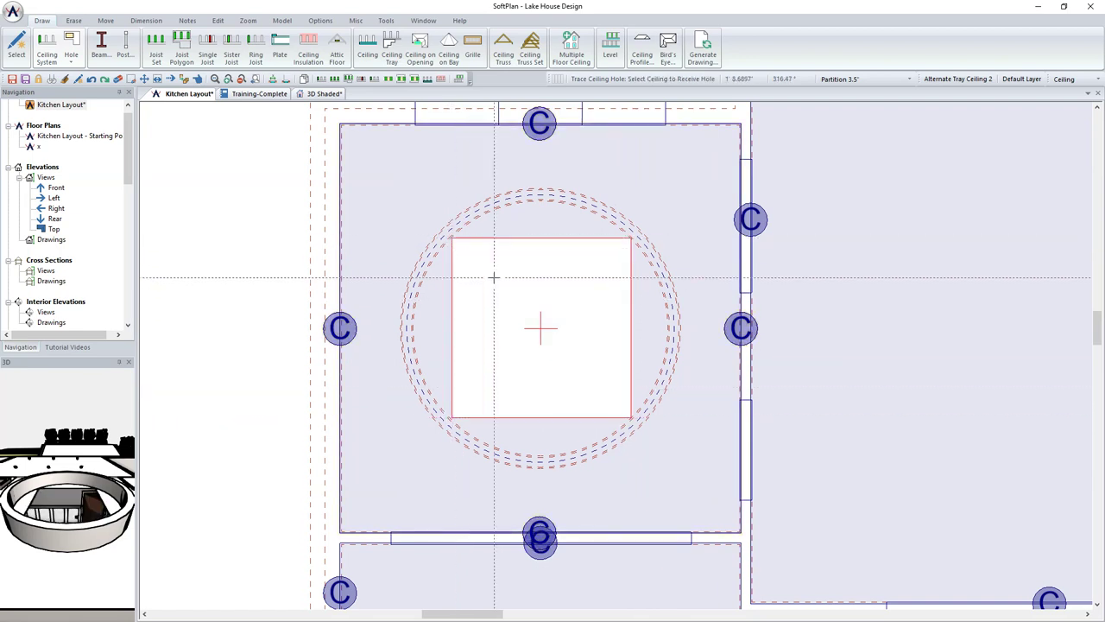
Curve the ceiling hole's upper edge out to the ring with a 13.5" deflection.
scroll(540, 328, up, 2)
scroll(612, 356, down, 1)
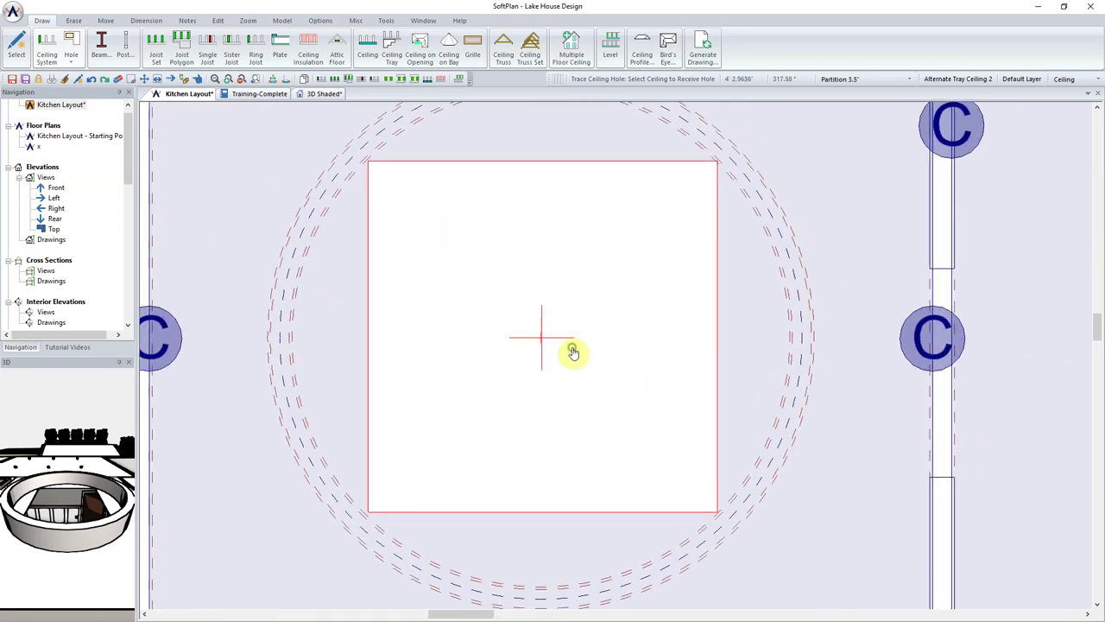
scroll(572, 352, down, 1)
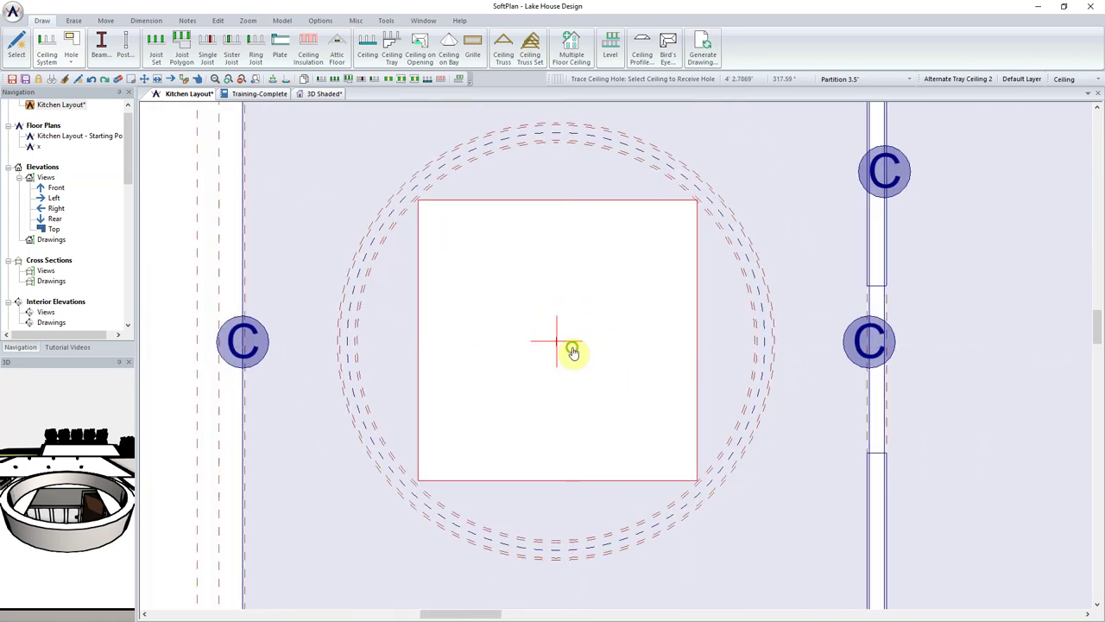
click(607, 212)
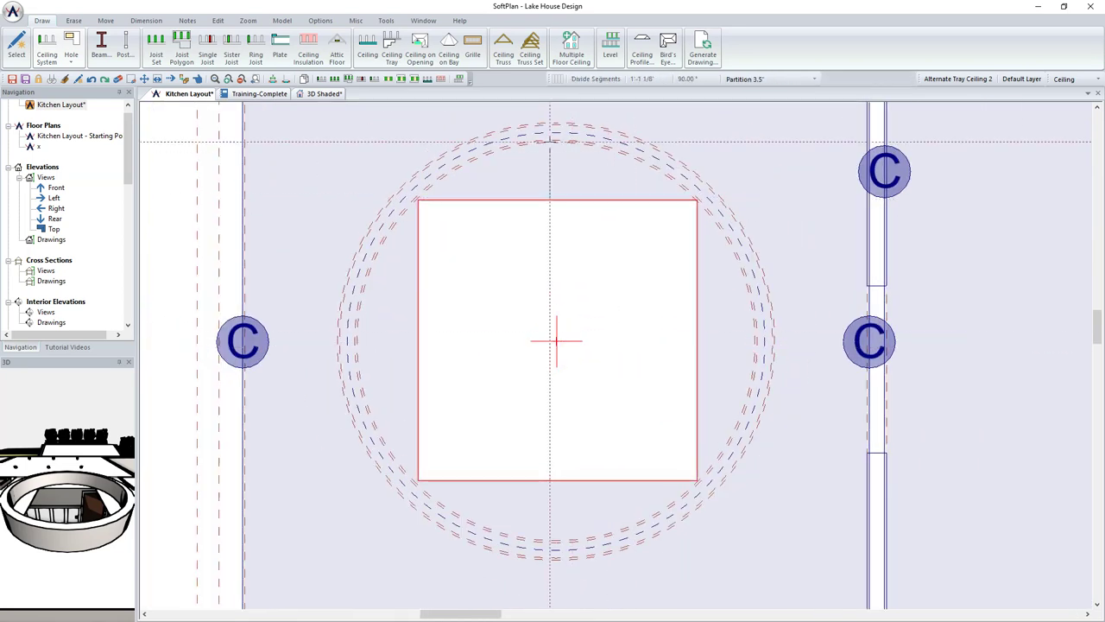
right_click(553, 201)
mouse_move(600, 209)
click(661, 209)
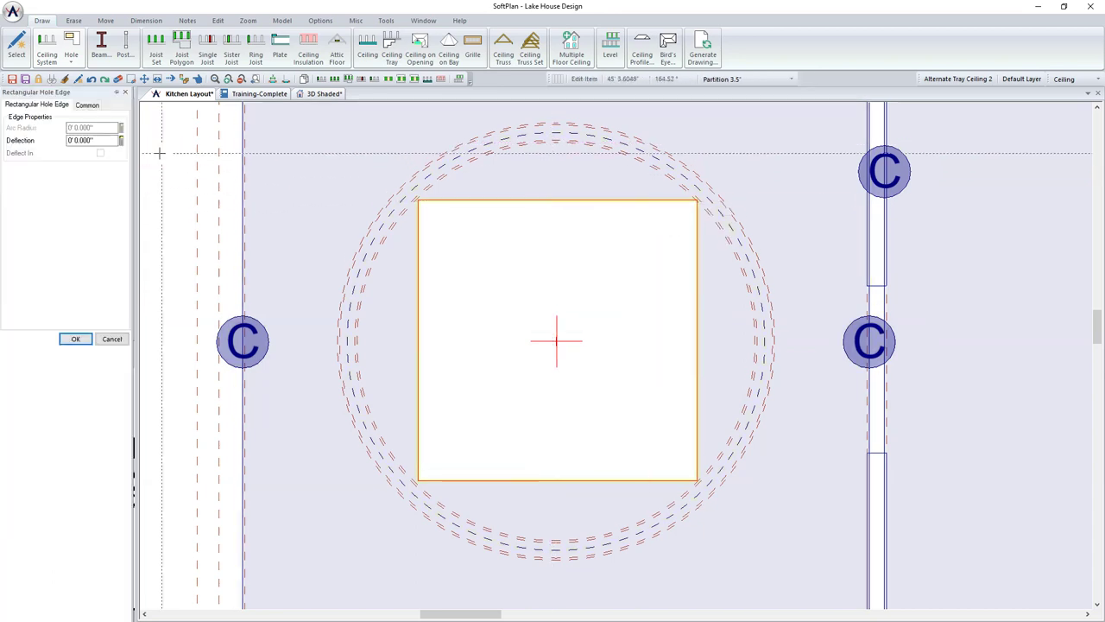
double_click(99, 139)
key(Return)
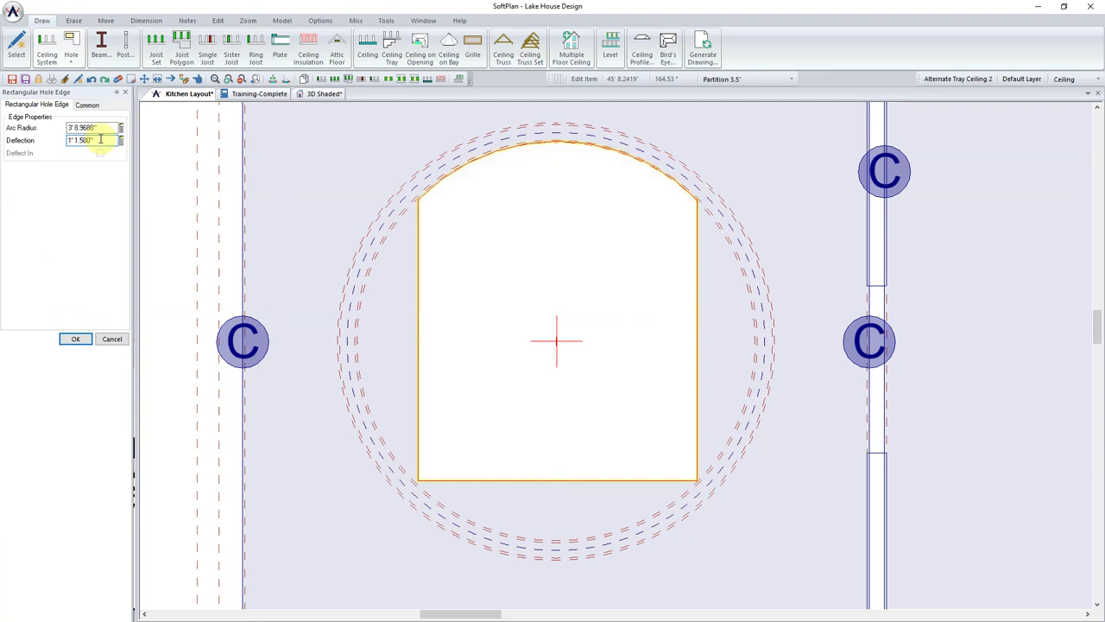
click(76, 339)
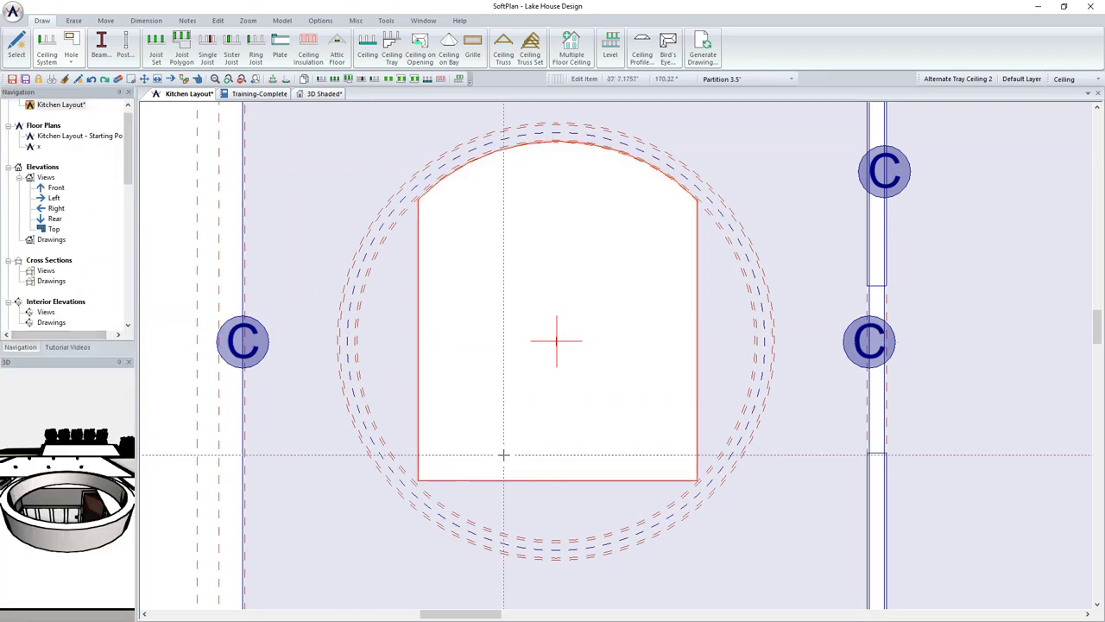
Set the deflection of the ceiling hole's right edge to 13.5".
right_click(698, 371)
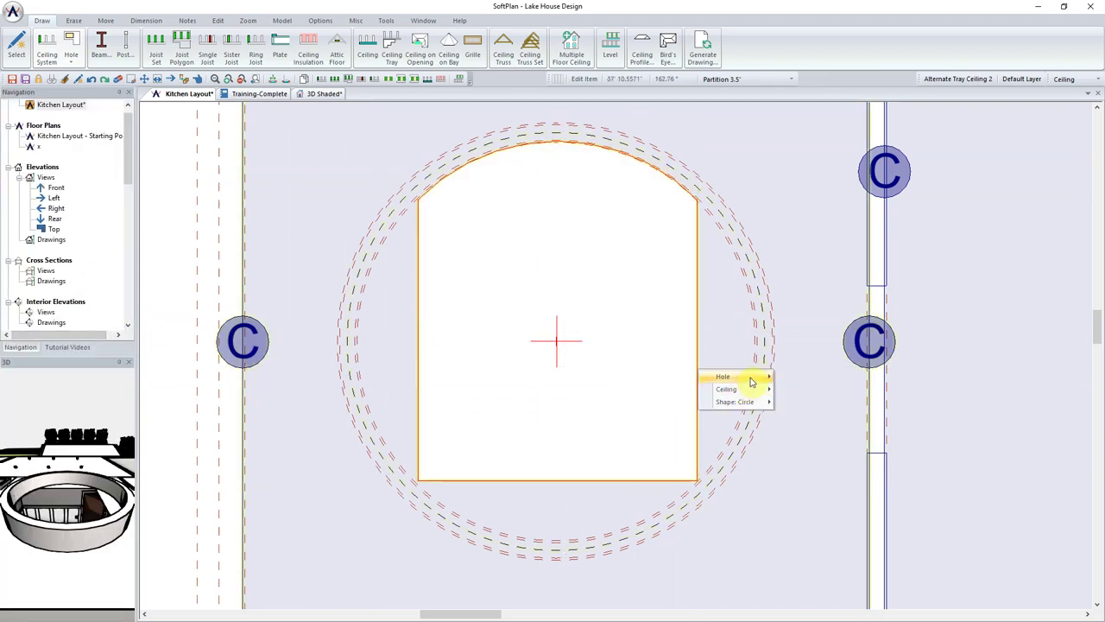
mouse_move(744, 376)
click(804, 377)
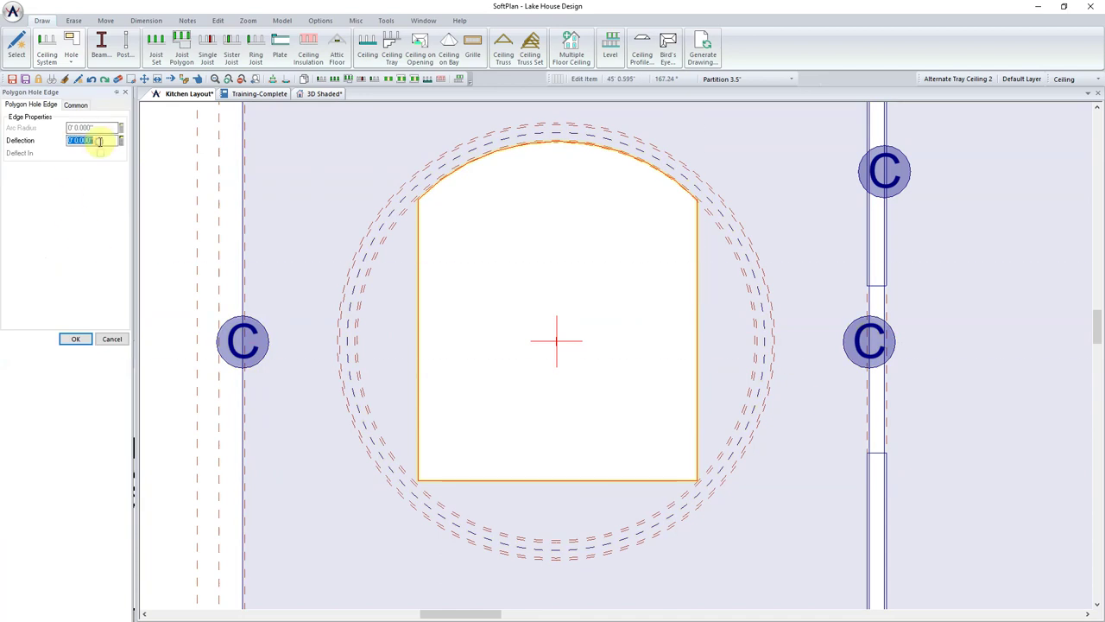
text(13.5)
key(Tab)
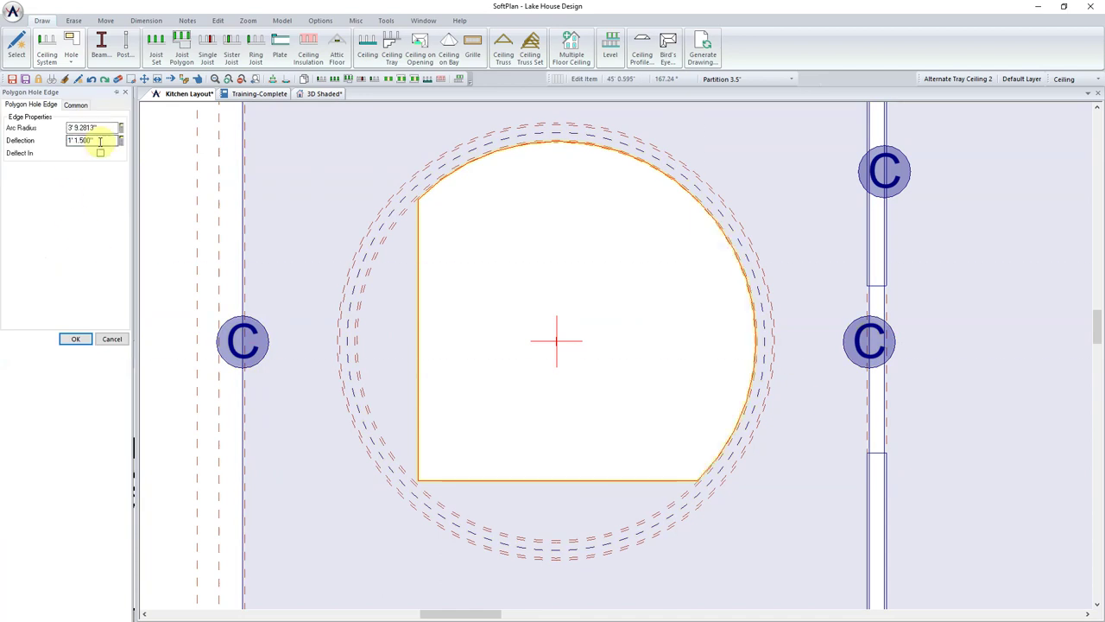
click(75, 339)
Set the deflection of the ceiling hole's lower edge to 13.5".
click(576, 480)
click(95, 140)
key(Tab)
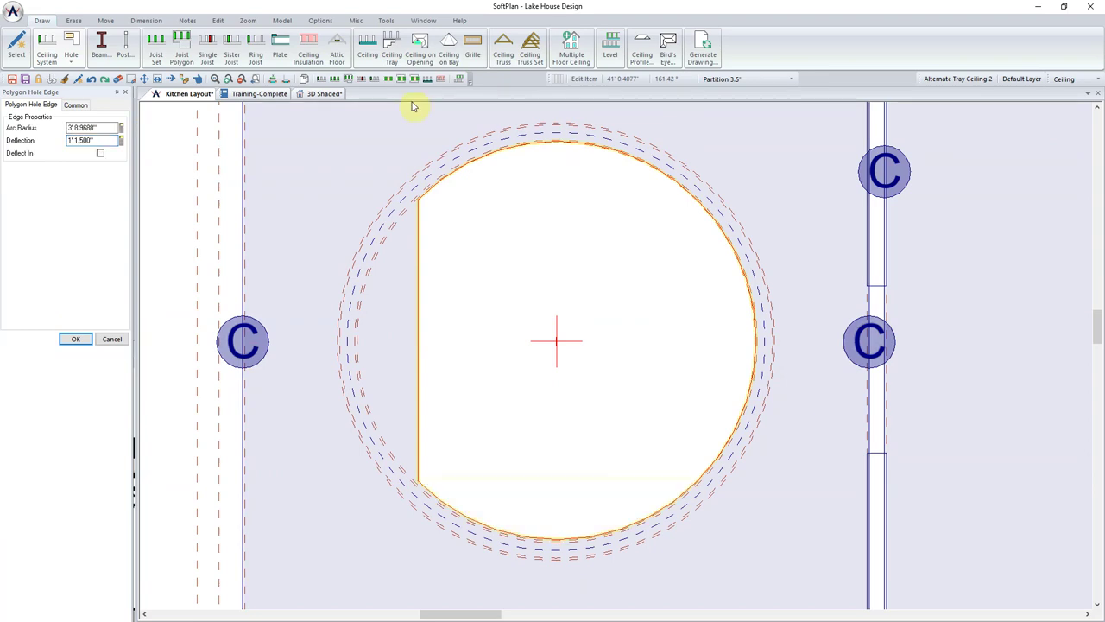
click(75, 338)
Set the deflection of the ceiling hole's left edge to 13.5" and check the round opening in the shaded 3D view.
click(428, 324)
click(95, 140)
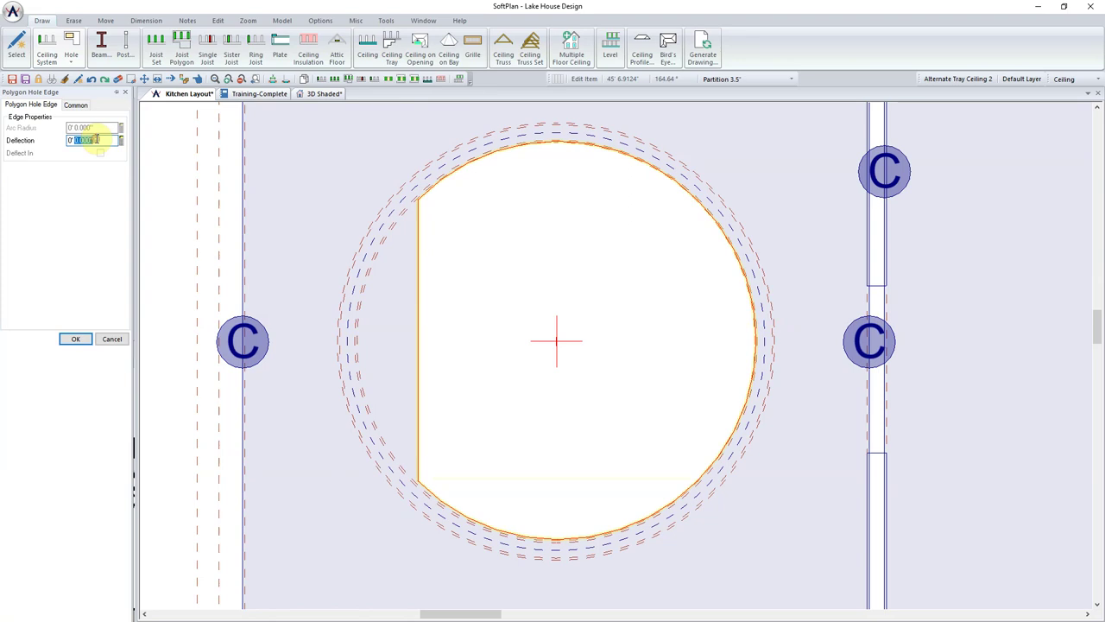
text(0'13.5)
key(Tab)
click(97, 139)
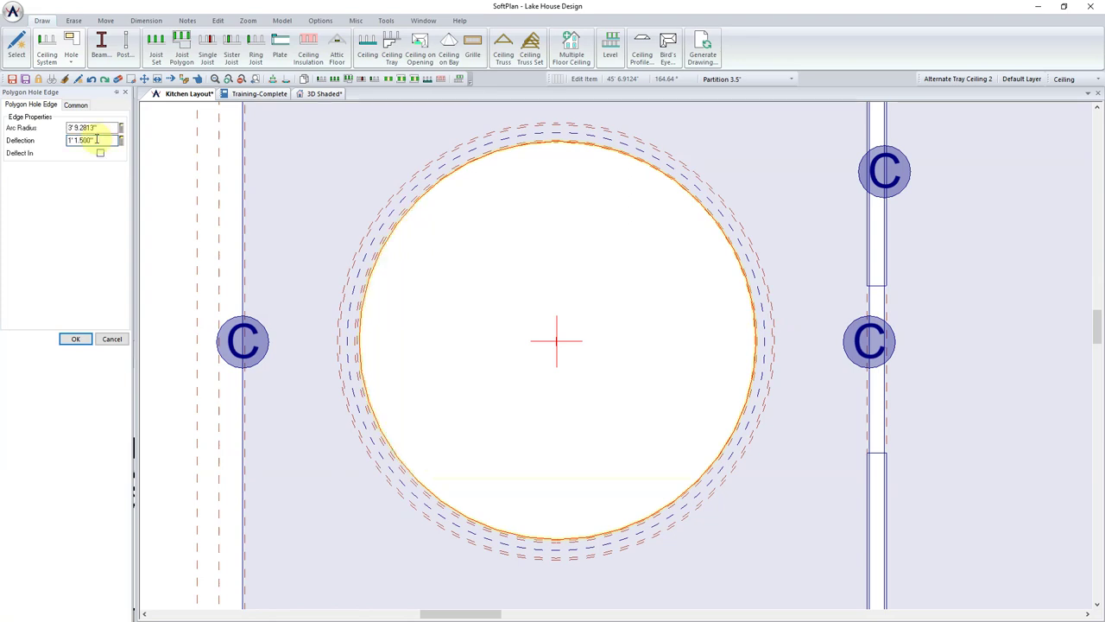
click(75, 339)
click(320, 93)
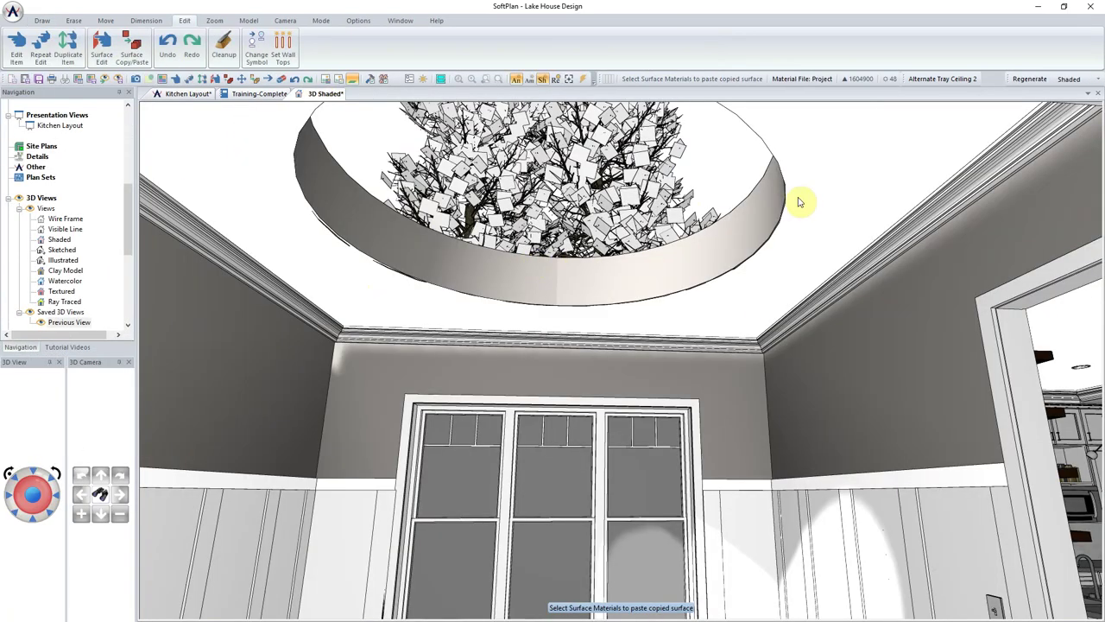
click(183, 93)
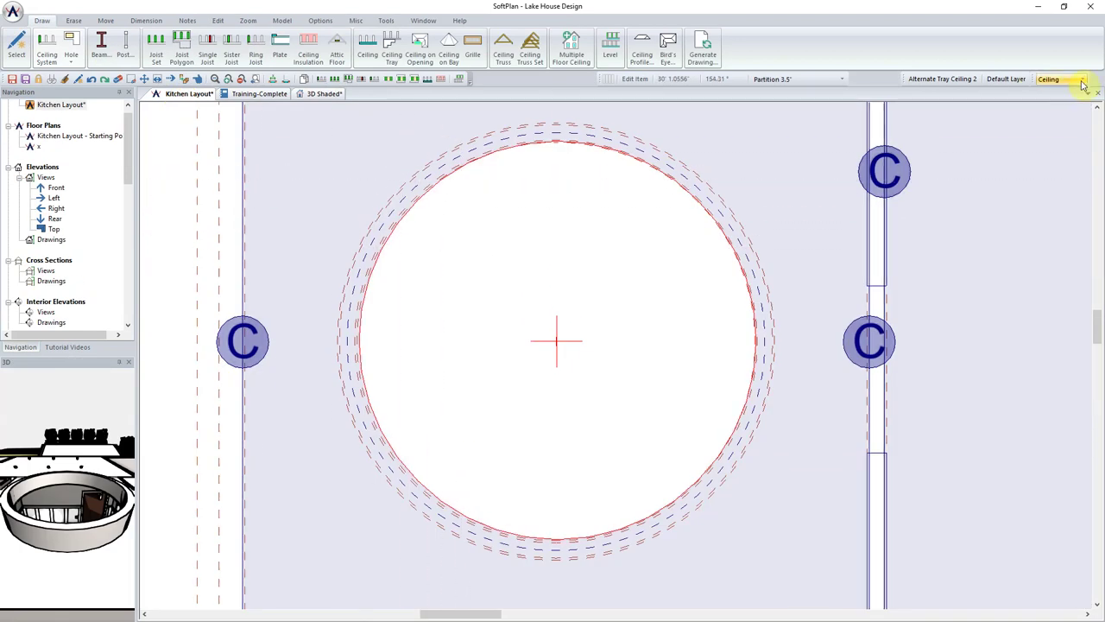
In Interior mode, manually trace a painted tray without a profile as a rectangle about 5'-6" by 5'-2" inside the ring.
click(1083, 80)
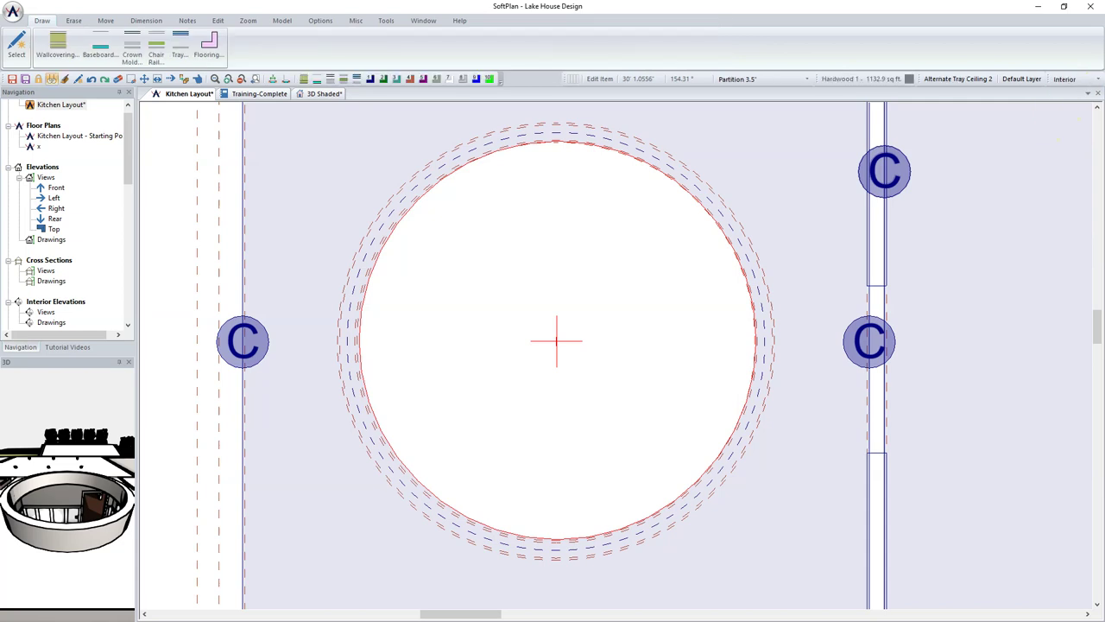
click(1073, 137)
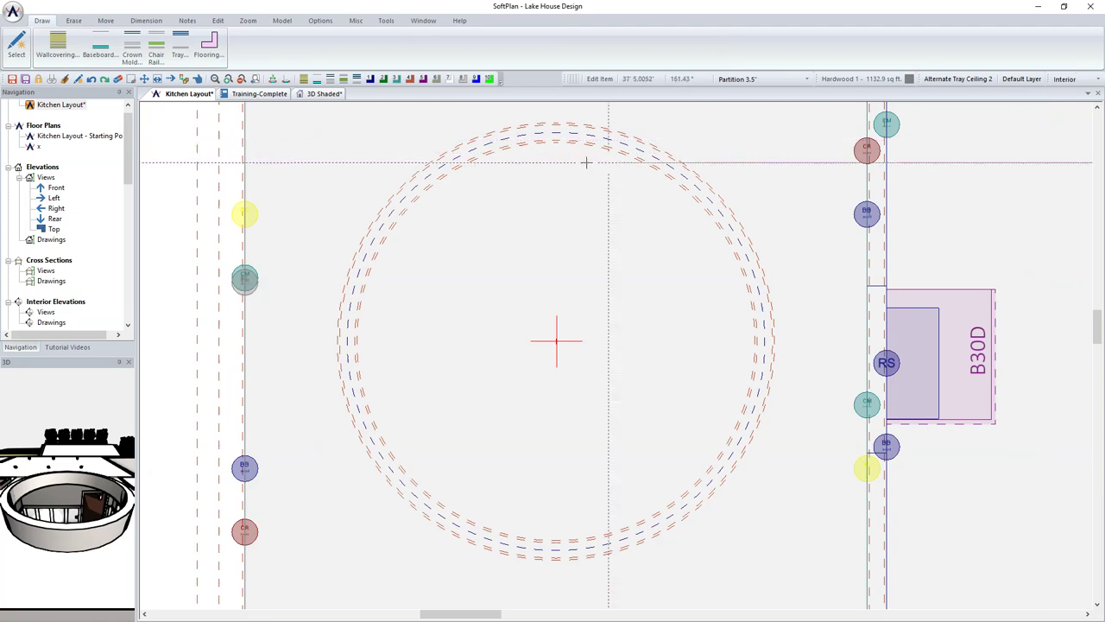
click(179, 45)
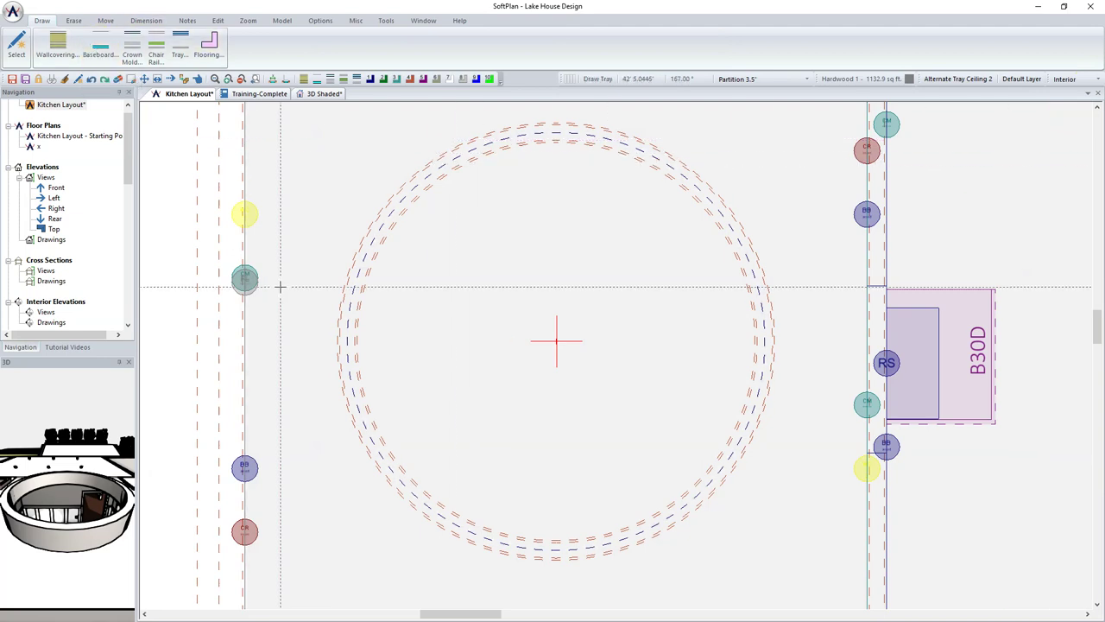
click(179, 45)
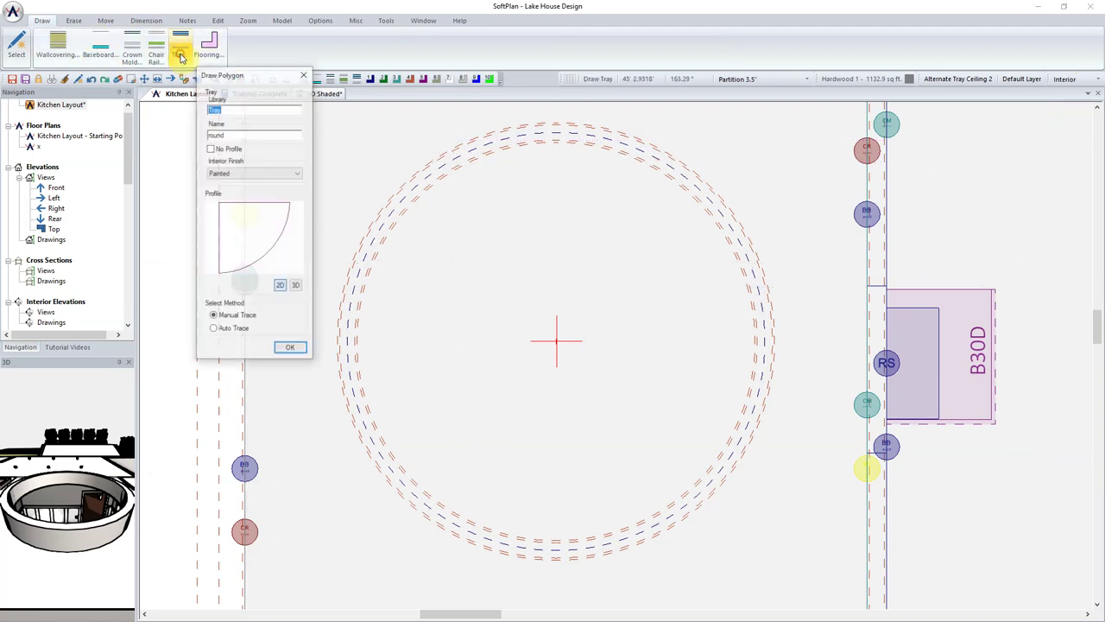
click(229, 150)
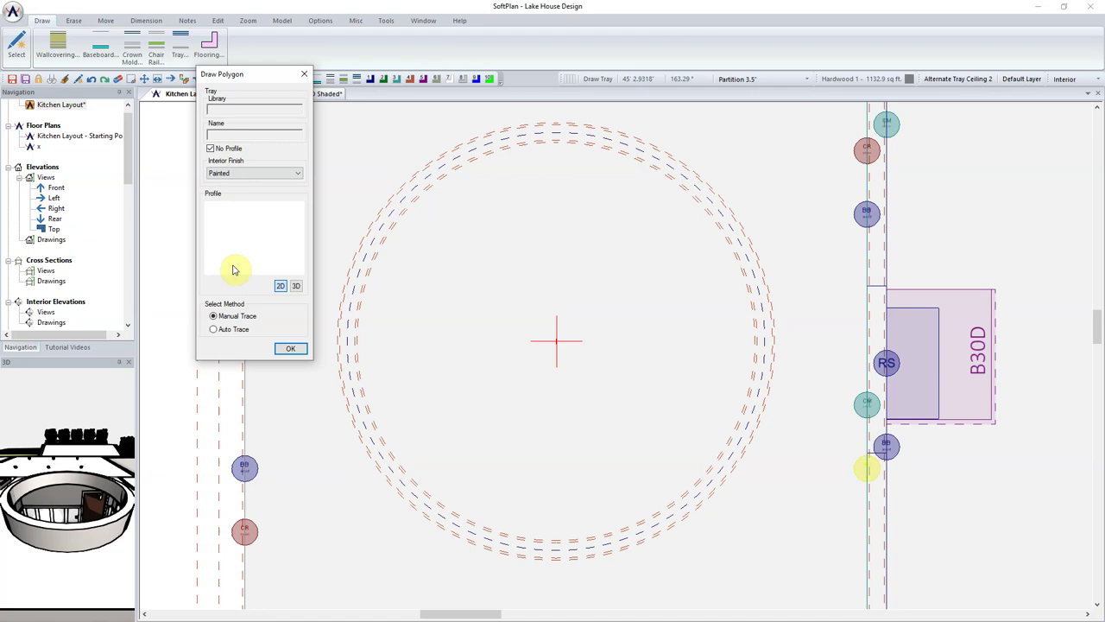
click(291, 350)
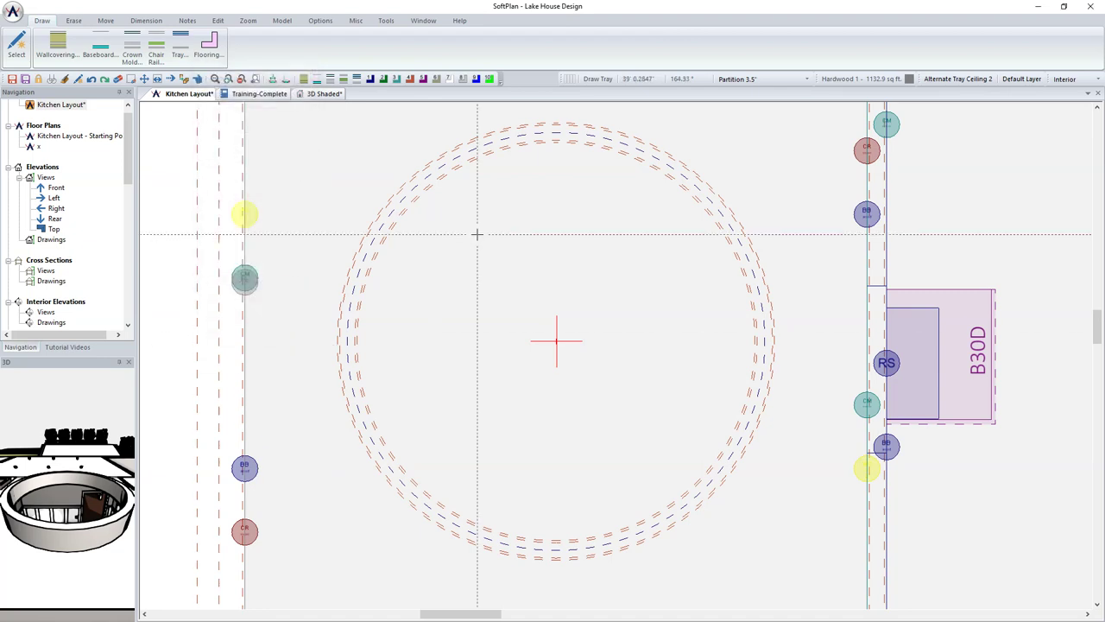
click(414, 202)
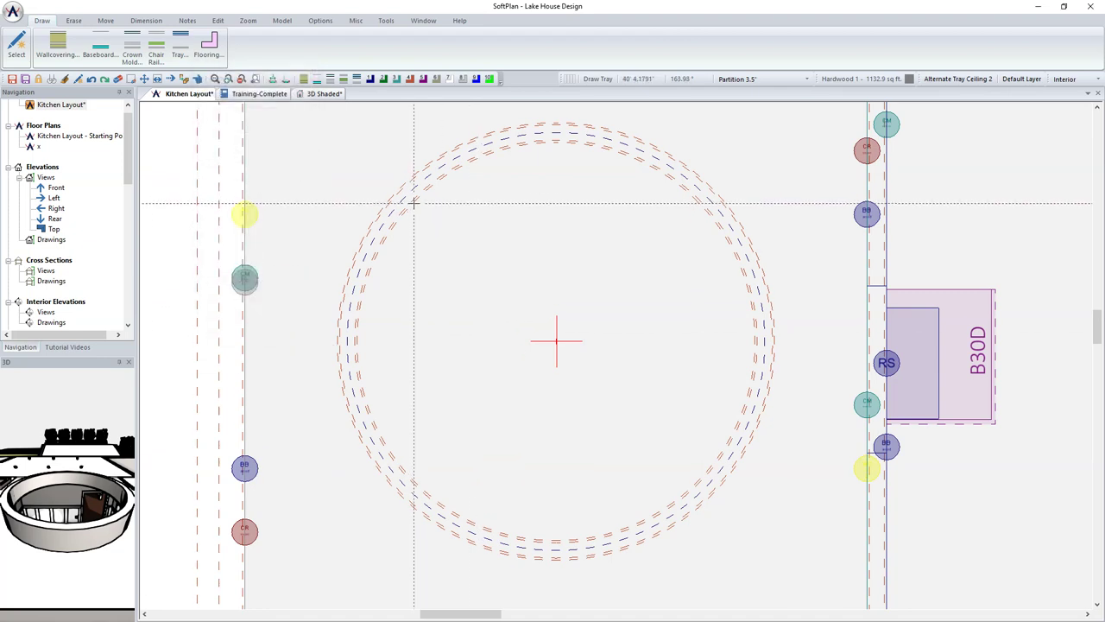
click(703, 203)
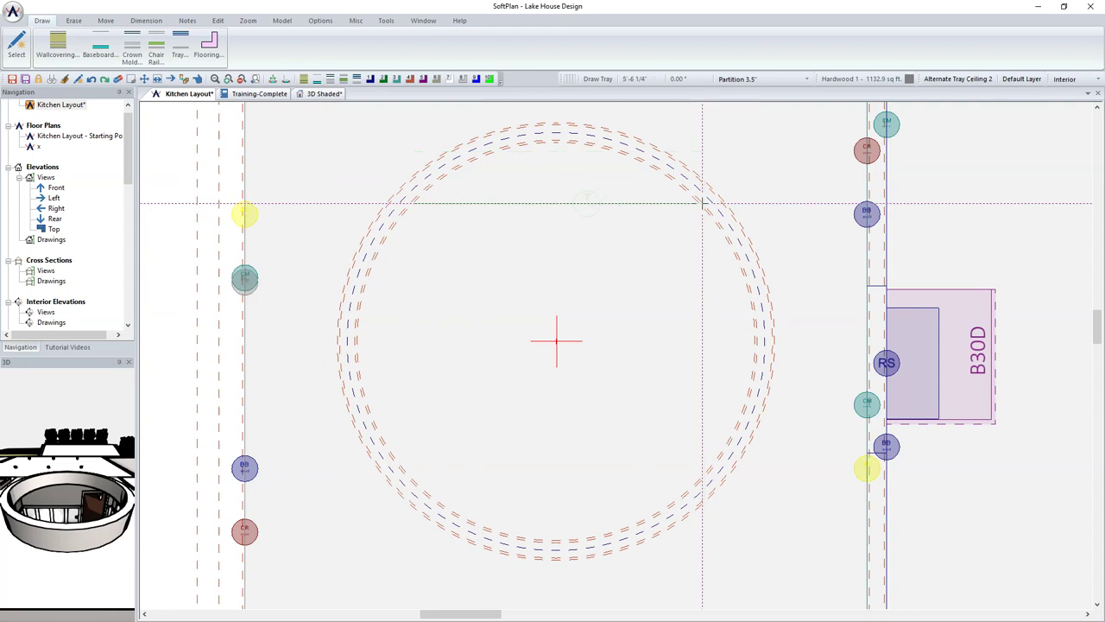
click(703, 471)
click(415, 472)
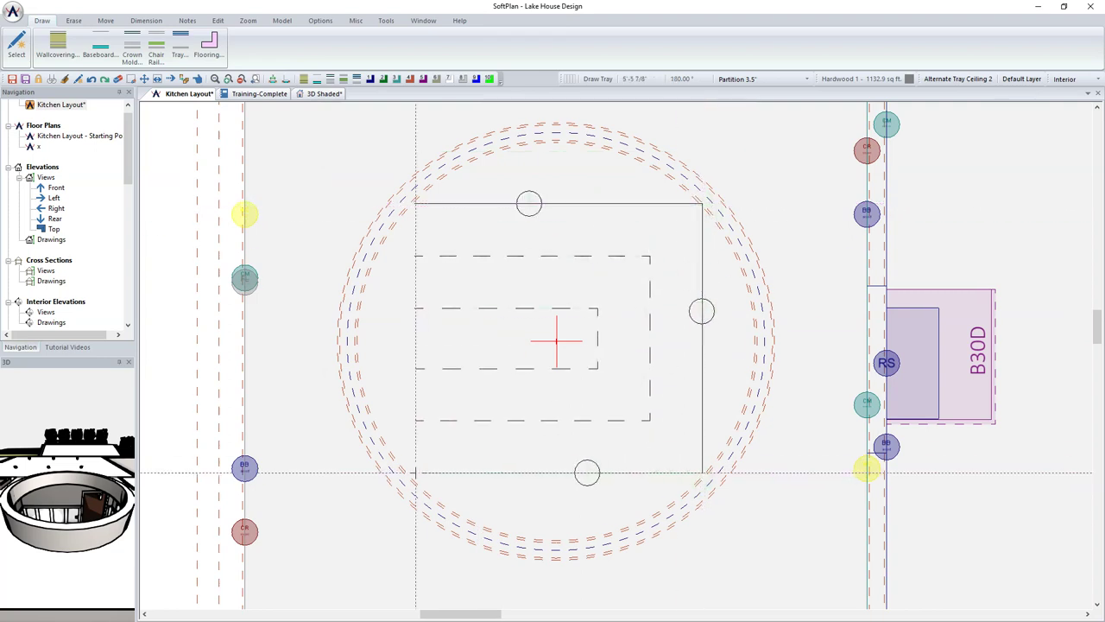
click(413, 202)
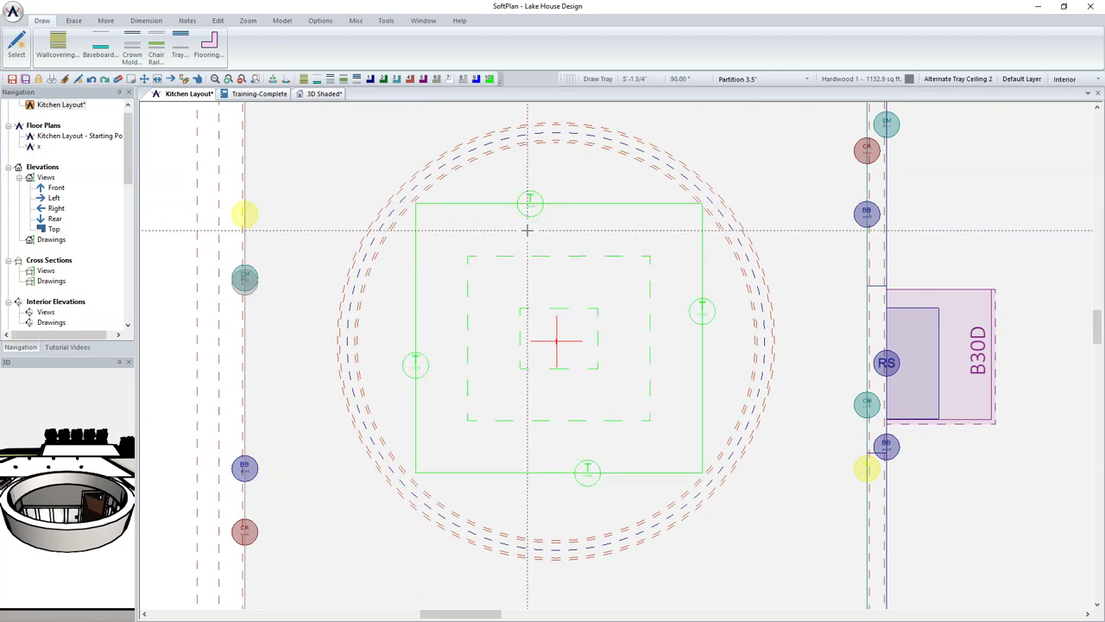
Set the tray's upper depth to 0.5" and its upper width, lower depth and lower width to 0.
right_click(530, 234)
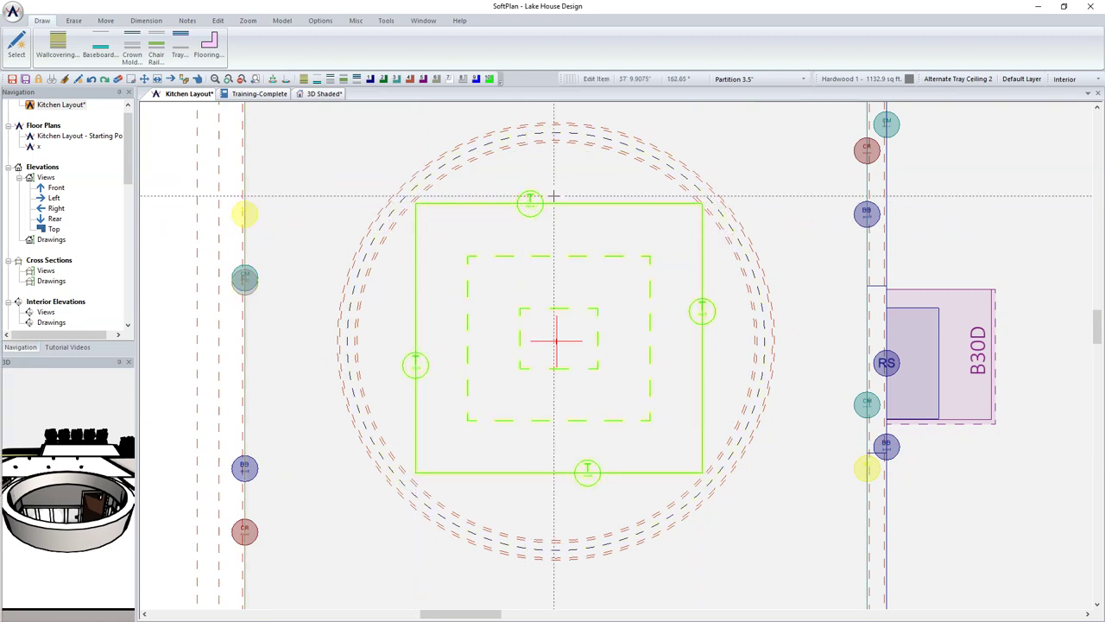
click(674, 240)
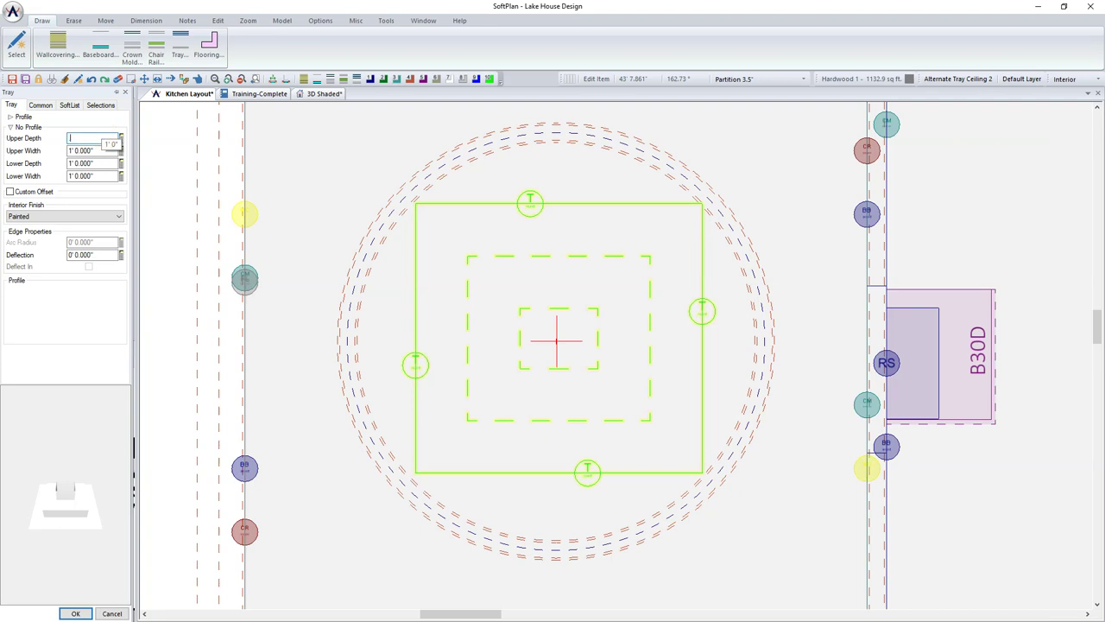
text(.5)
key(Return)
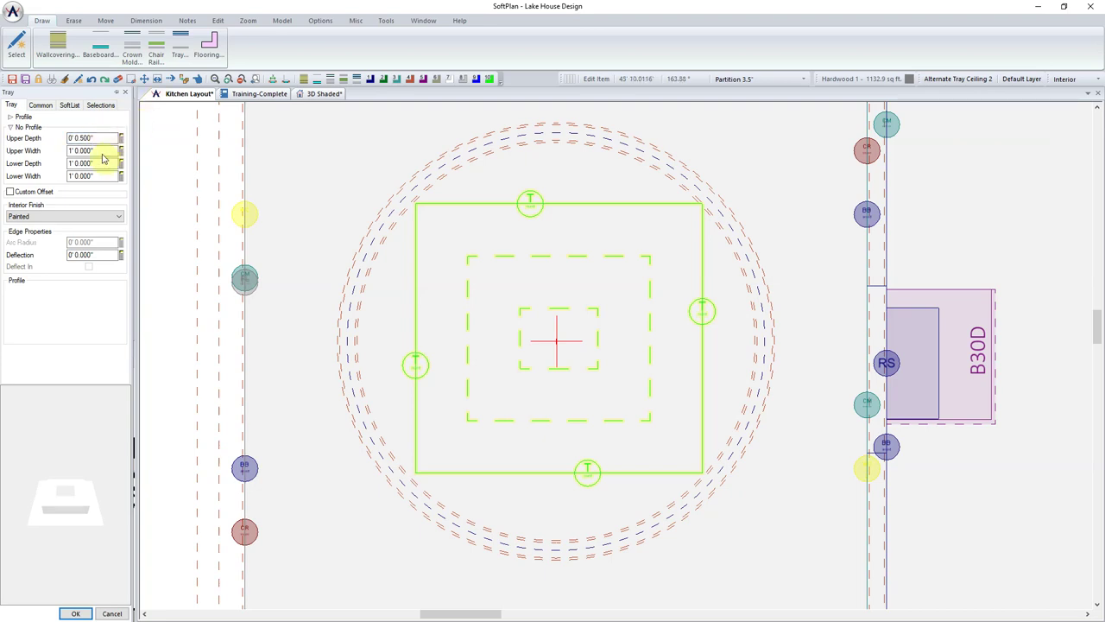
text(0)
key(Return)
text(0)
key(Return)
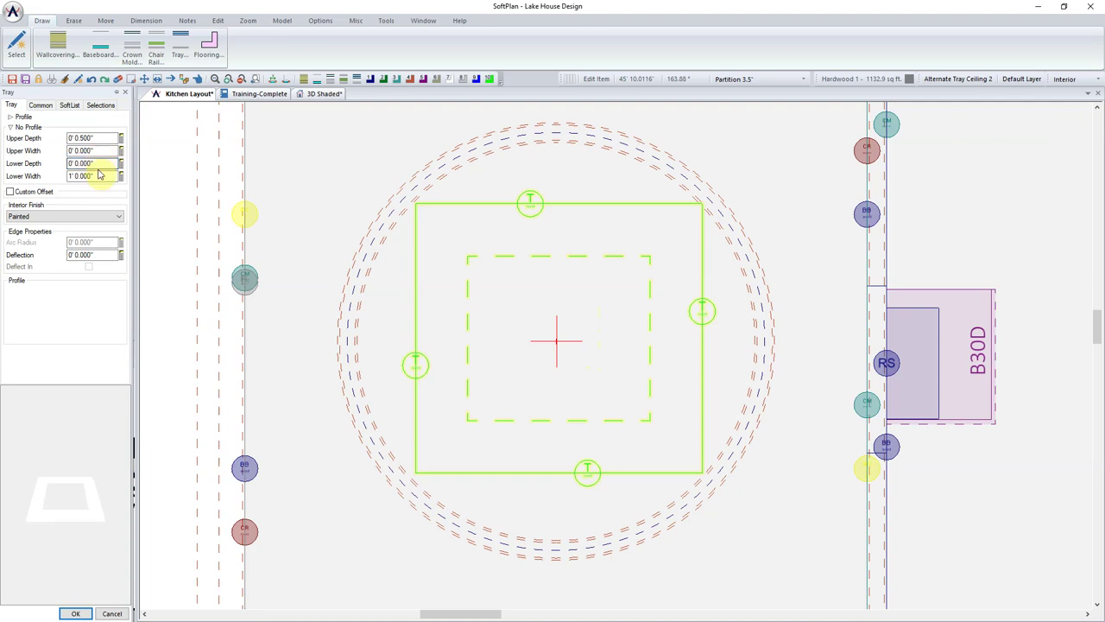
click(95, 177)
text(0)
key(Return)
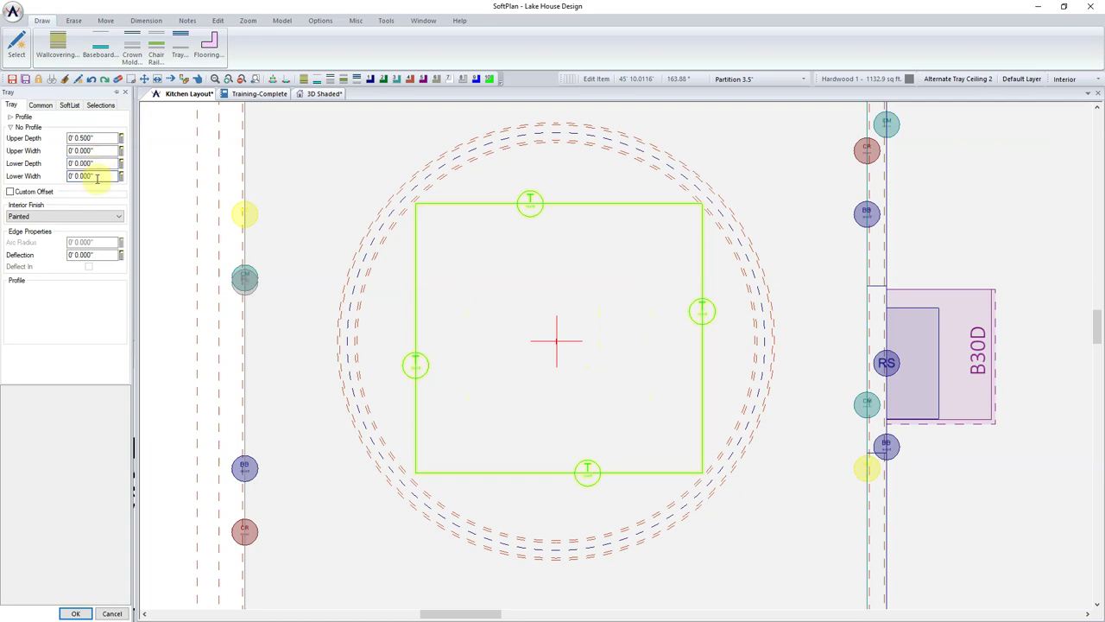
click(76, 614)
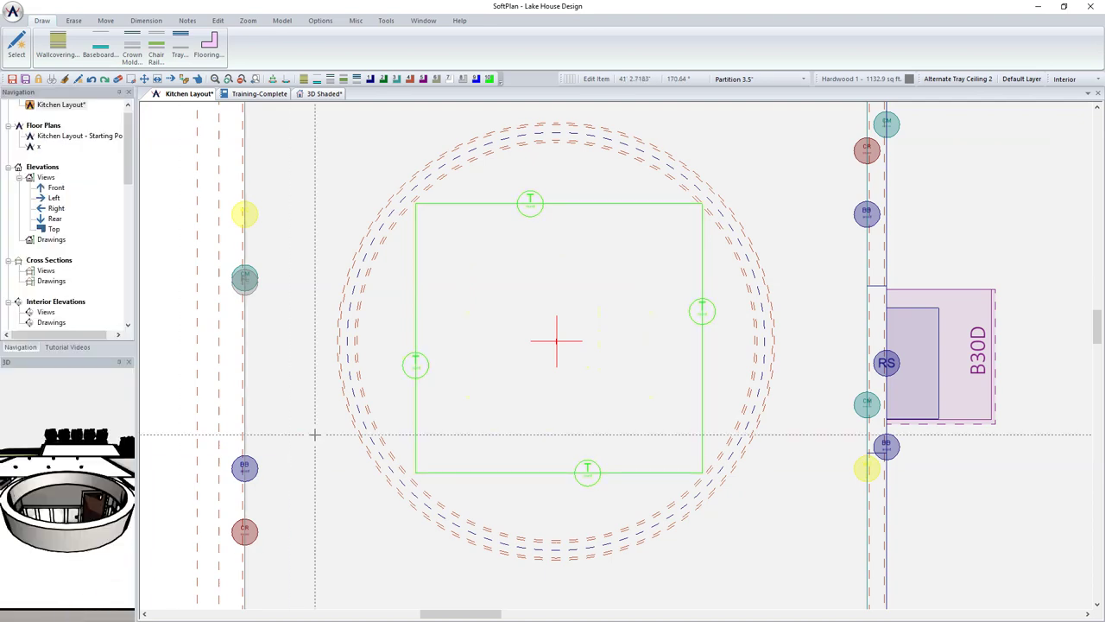
Curve the tray's four edges outward one by one until they meet the ring's inner edge.
click(103, 20)
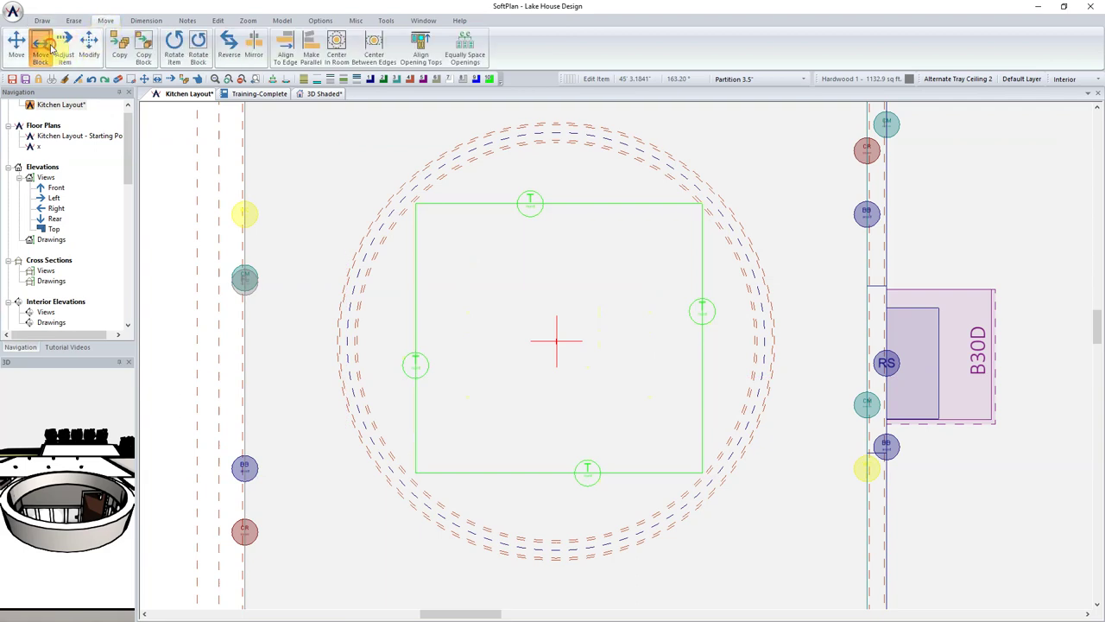
click(89, 54)
click(416, 365)
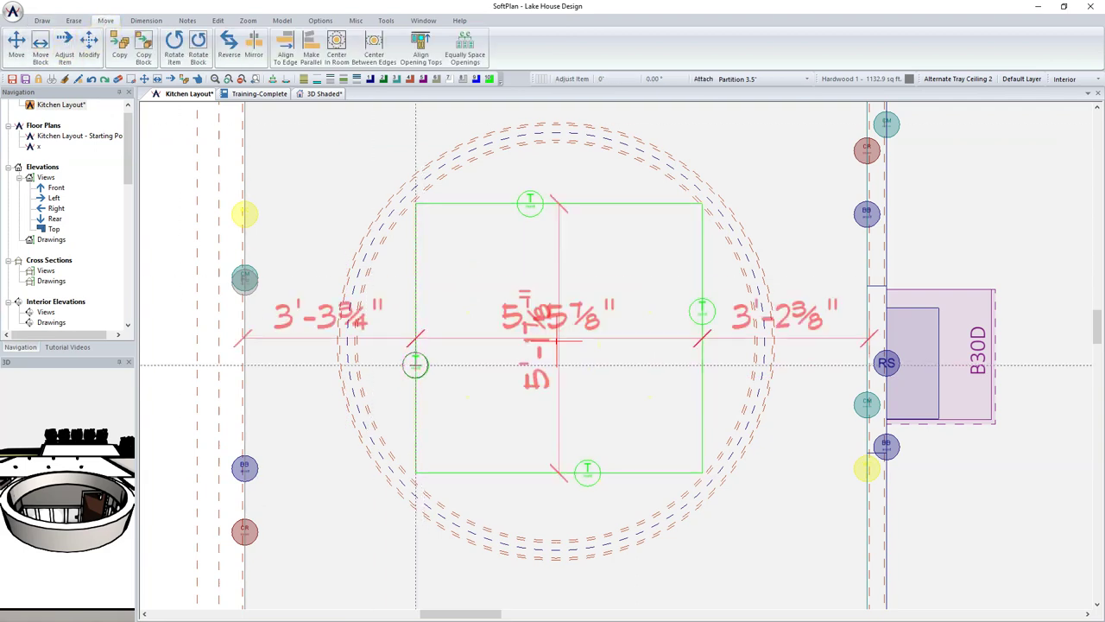
click(356, 322)
click(530, 205)
click(574, 141)
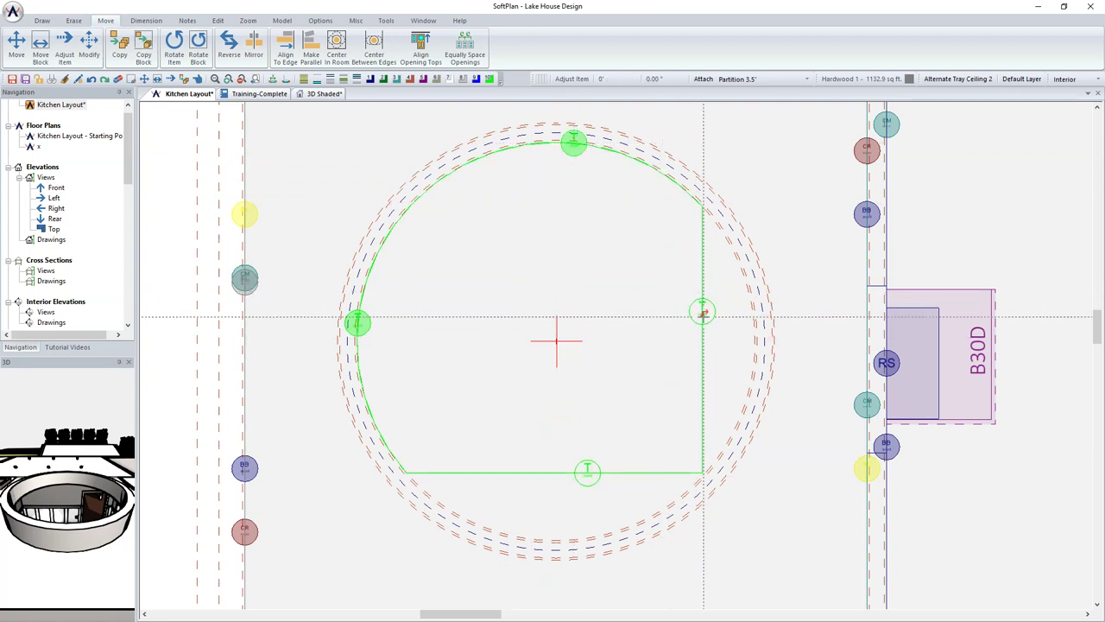
click(701, 304)
click(756, 346)
click(587, 473)
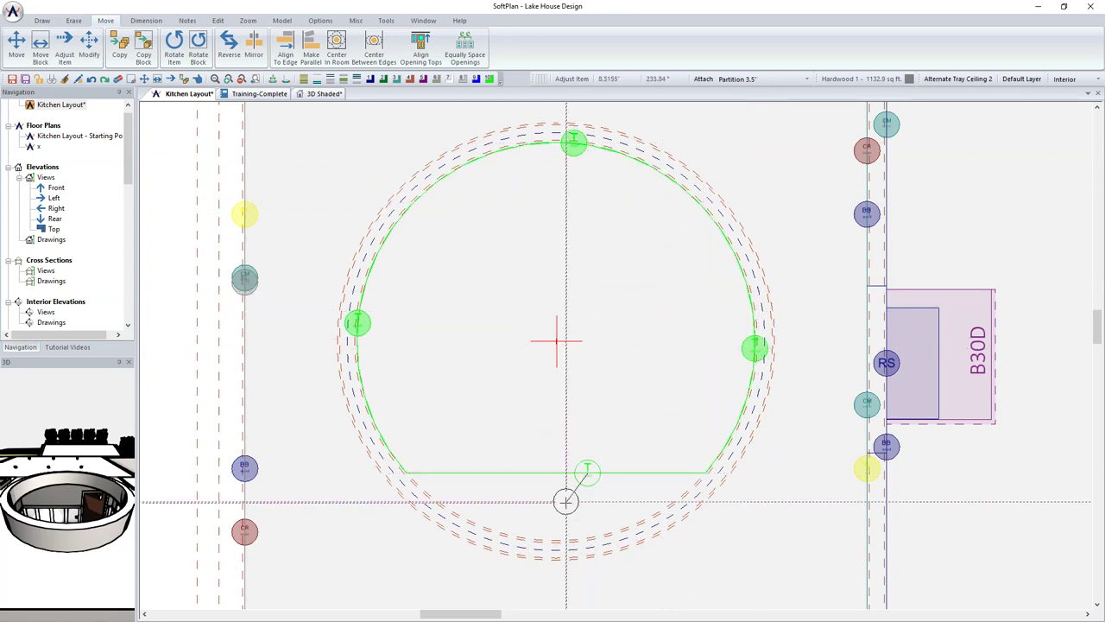
click(526, 538)
Increase the tray's upper width until the tray nearly closes at the ring's center, and inspect it in the shaded 3D view.
right_click(361, 324)
mouse_move(406, 329)
click(490, 330)
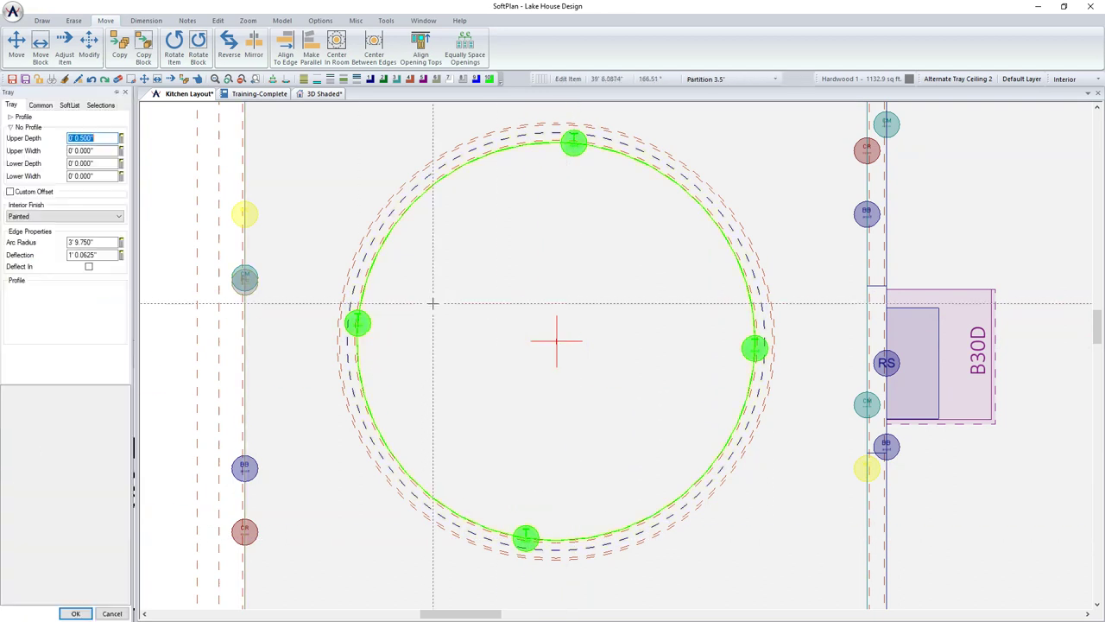
key(Tab)
text(4)
click(78, 613)
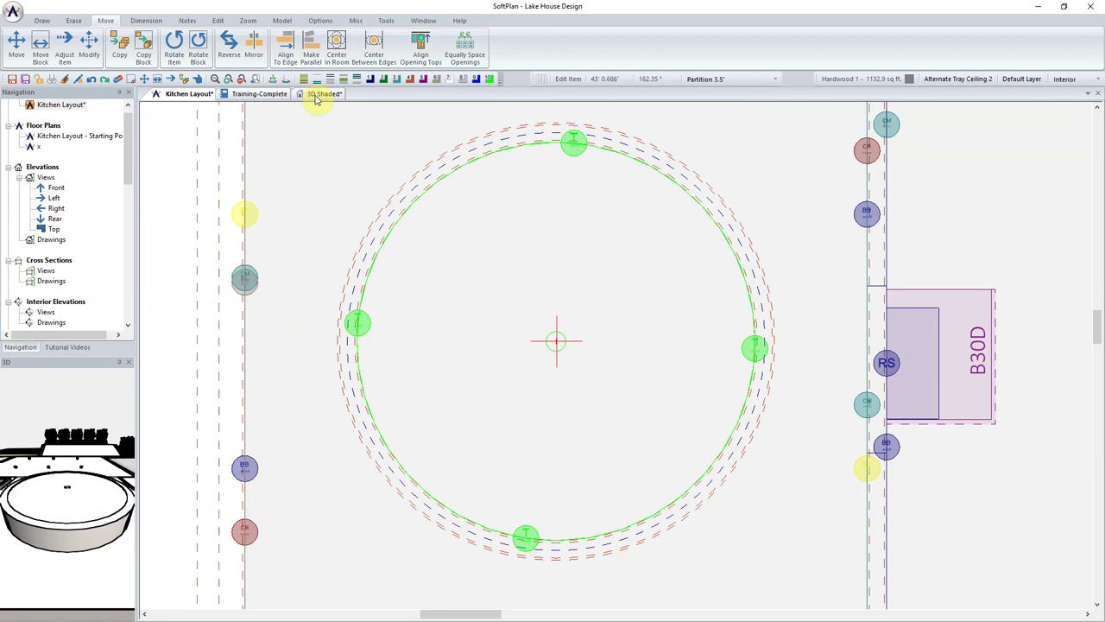
click(322, 94)
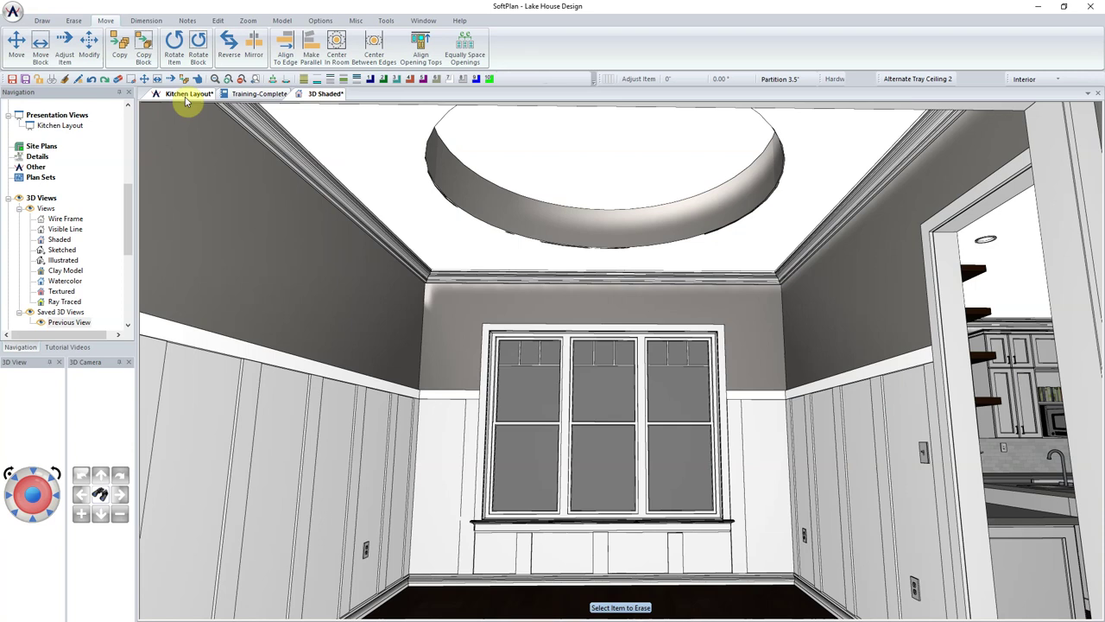
click(185, 95)
Draw a painted "american" crown mold about 7'-8" long across the ring, from its left inner edge to its right inner edge.
click(42, 21)
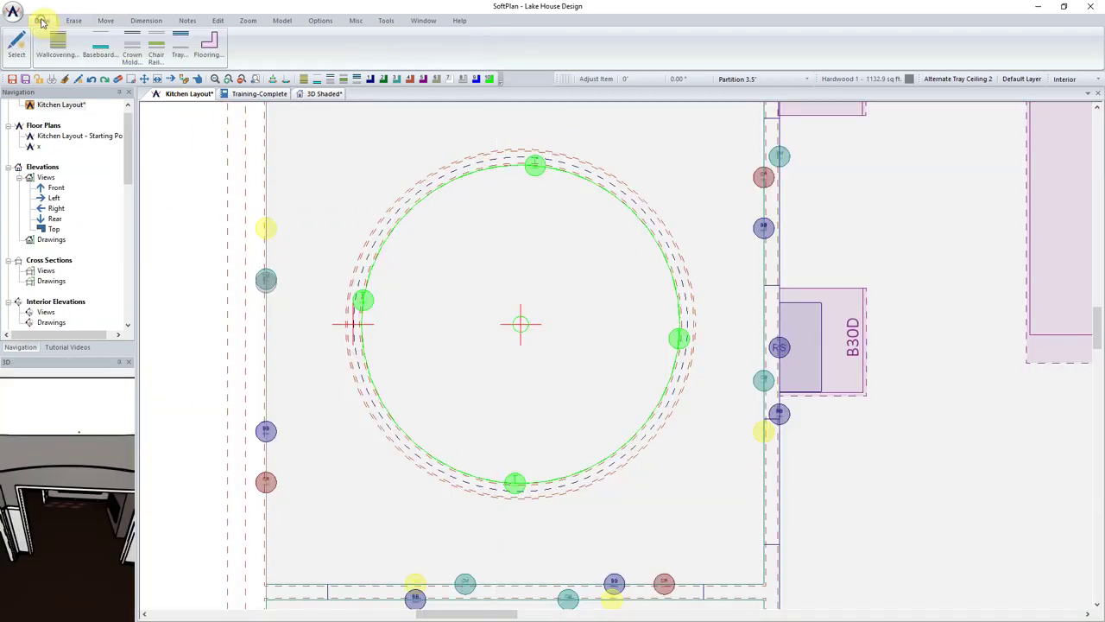
click(128, 53)
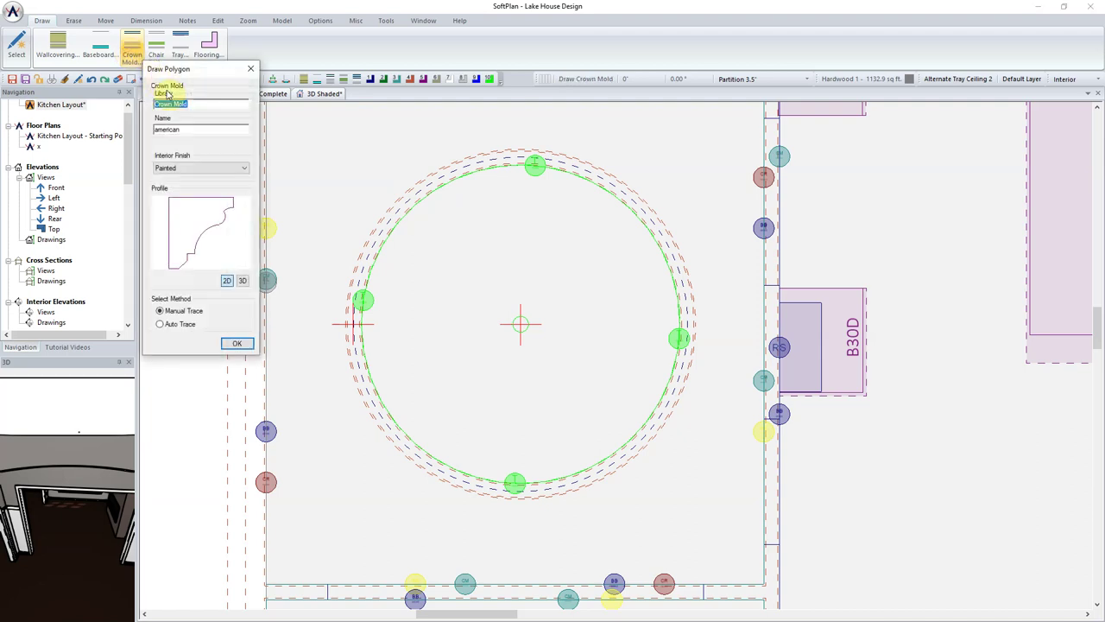
click(234, 233)
click(237, 343)
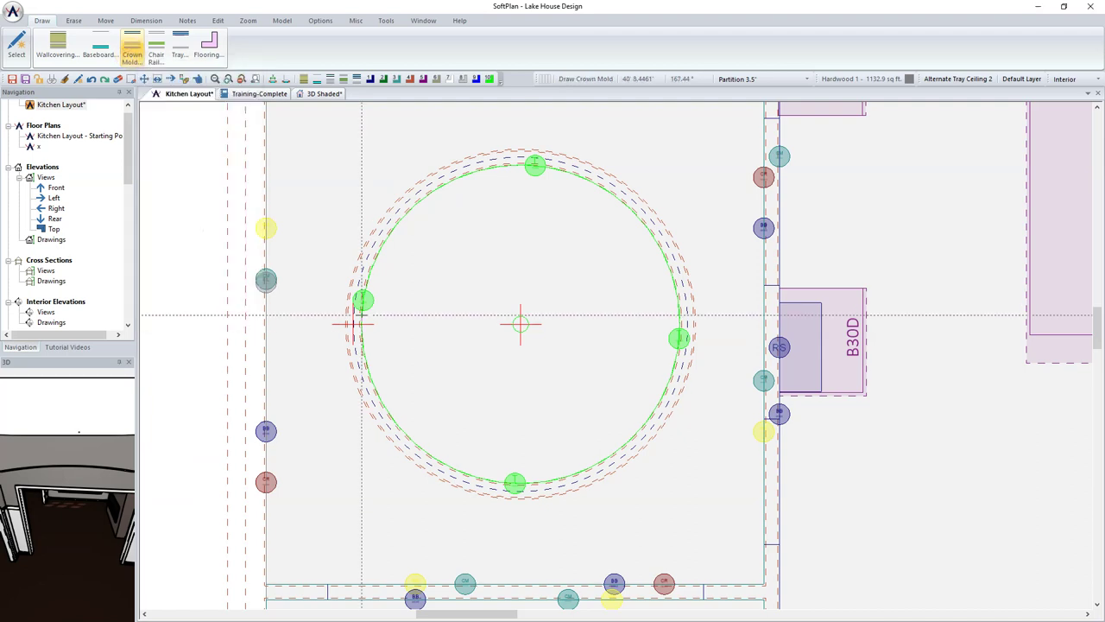
click(354, 324)
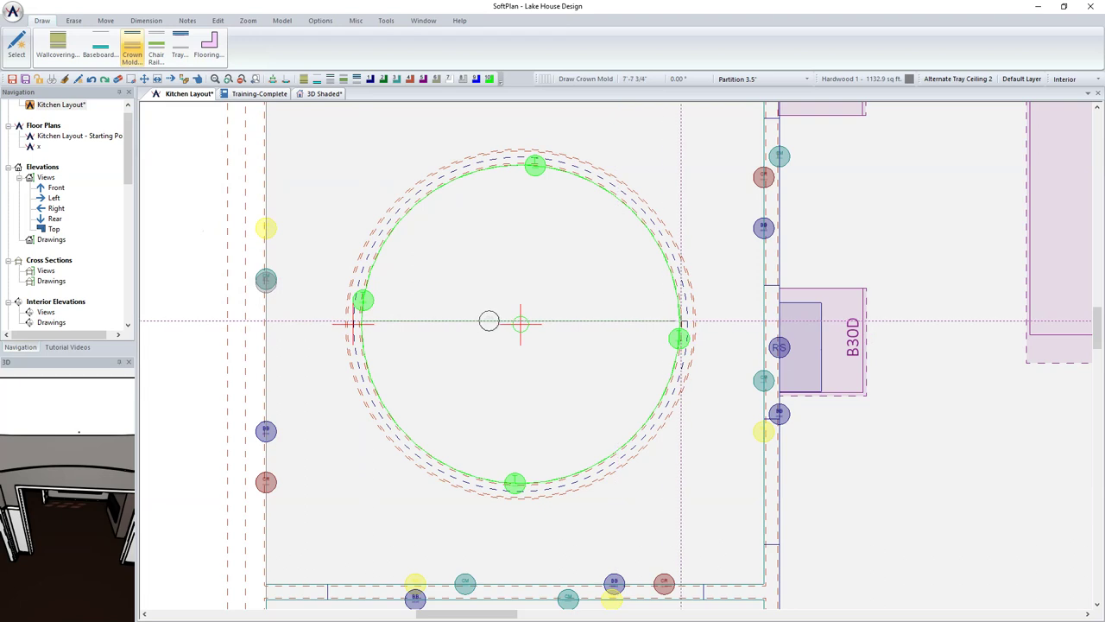
click(681, 322)
click(594, 358)
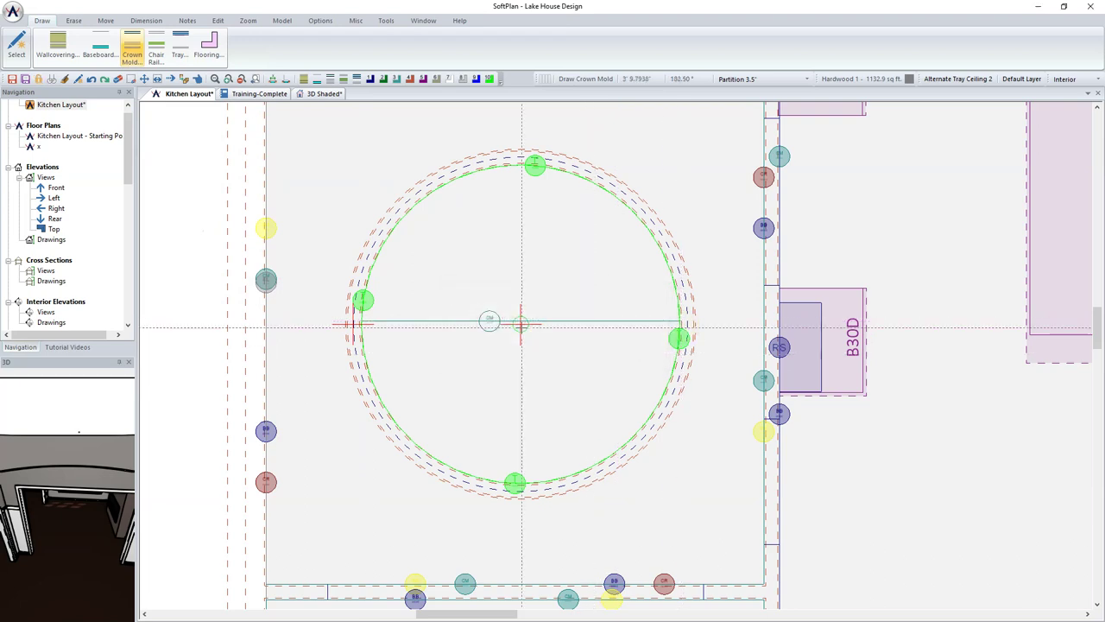
Curve the crown mold upward so it follows the upper half of the ring's inner edge.
click(106, 20)
click(65, 45)
click(489, 321)
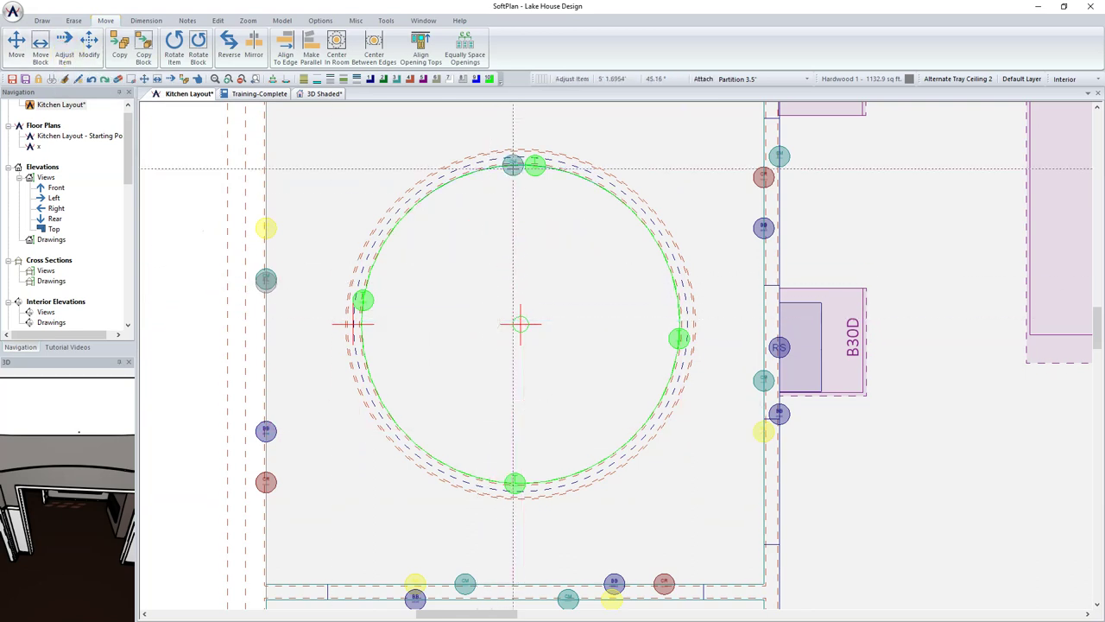
click(513, 164)
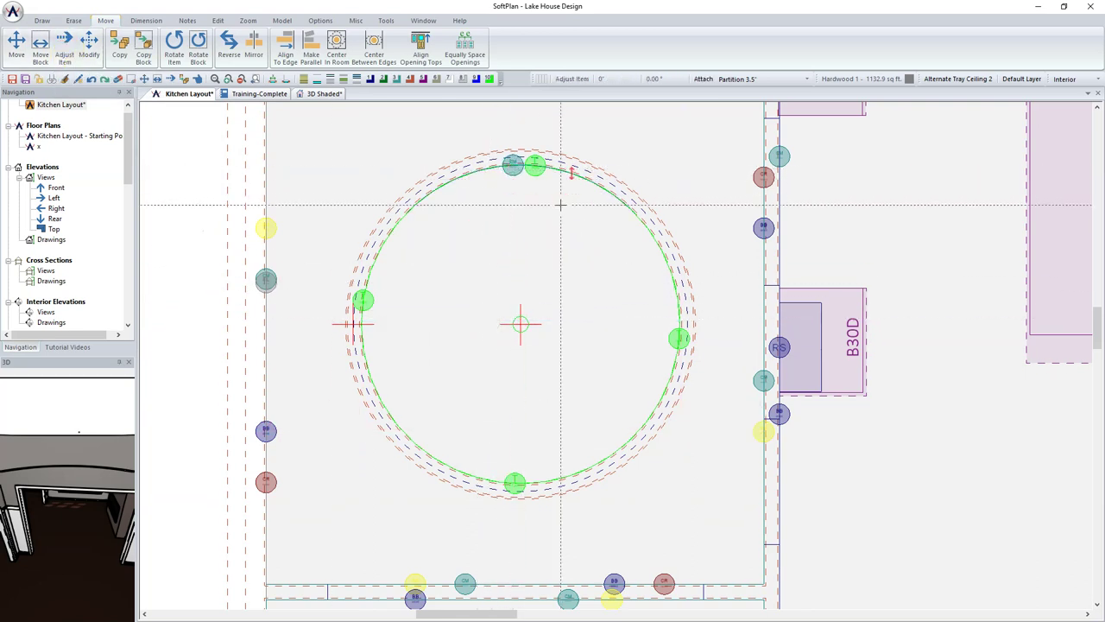
Adjust the right and left ends of the upper crown mold to the ring's horizontal centerline.
right_click(636, 213)
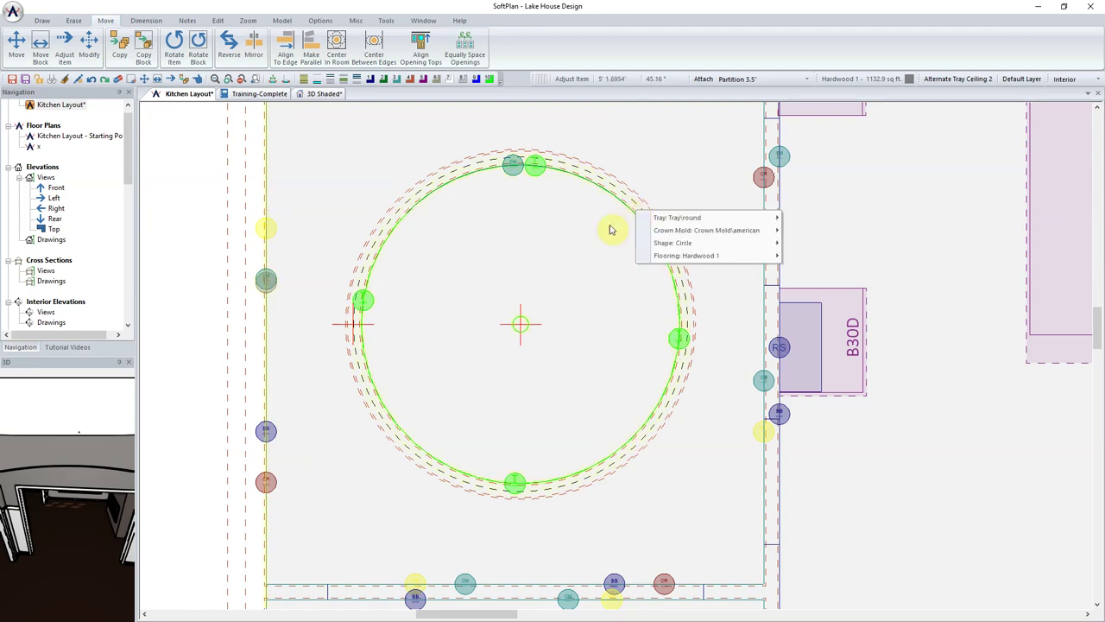
mouse_move(744, 236)
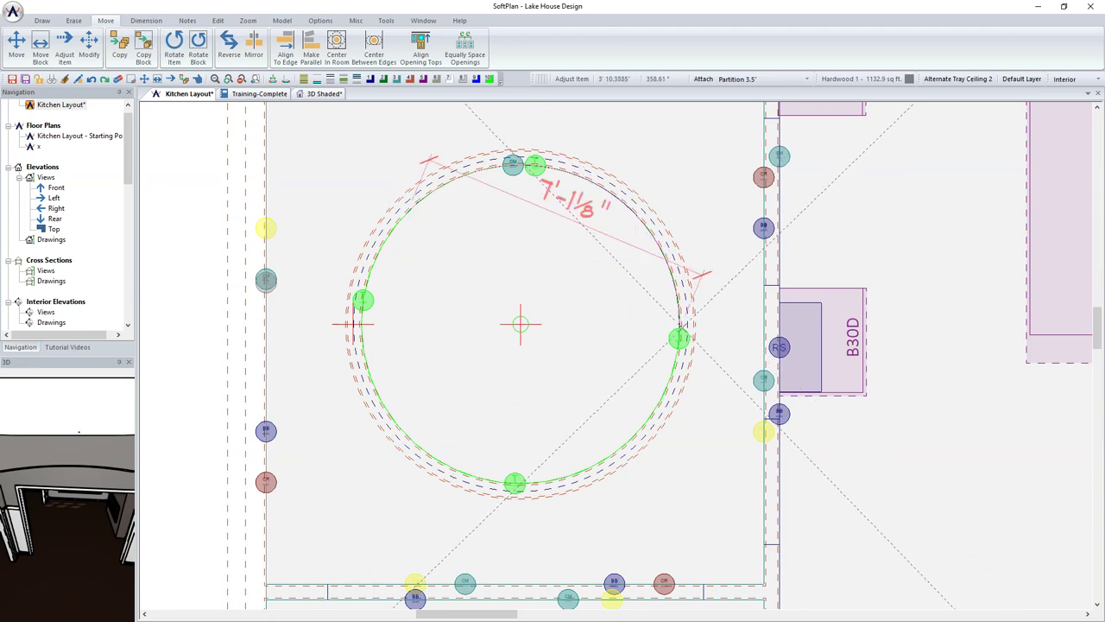
click(684, 323)
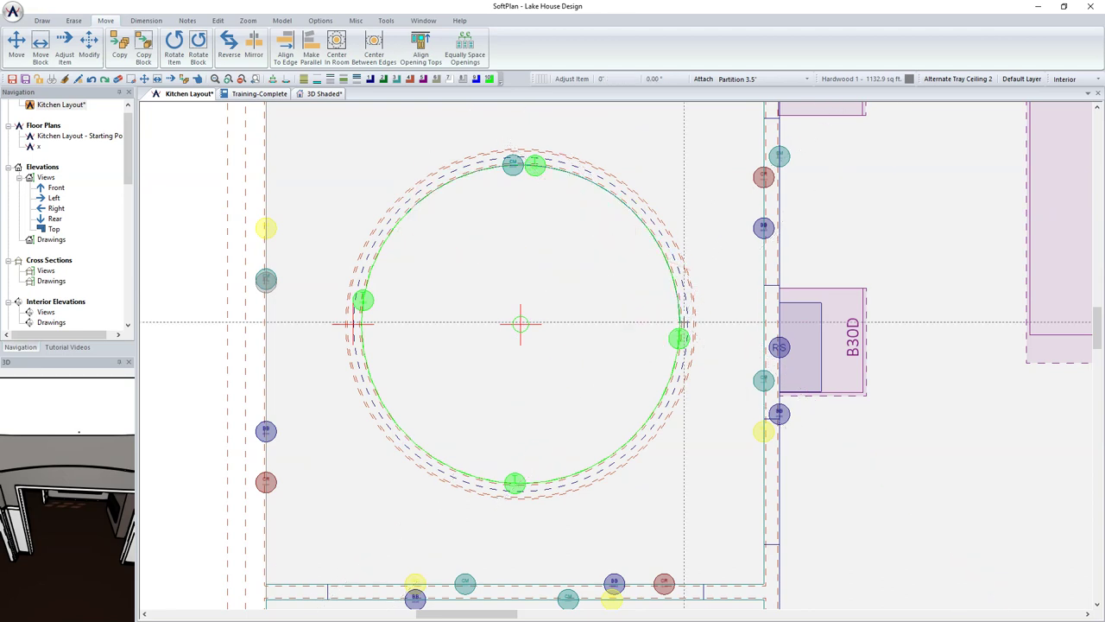
right_click(407, 211)
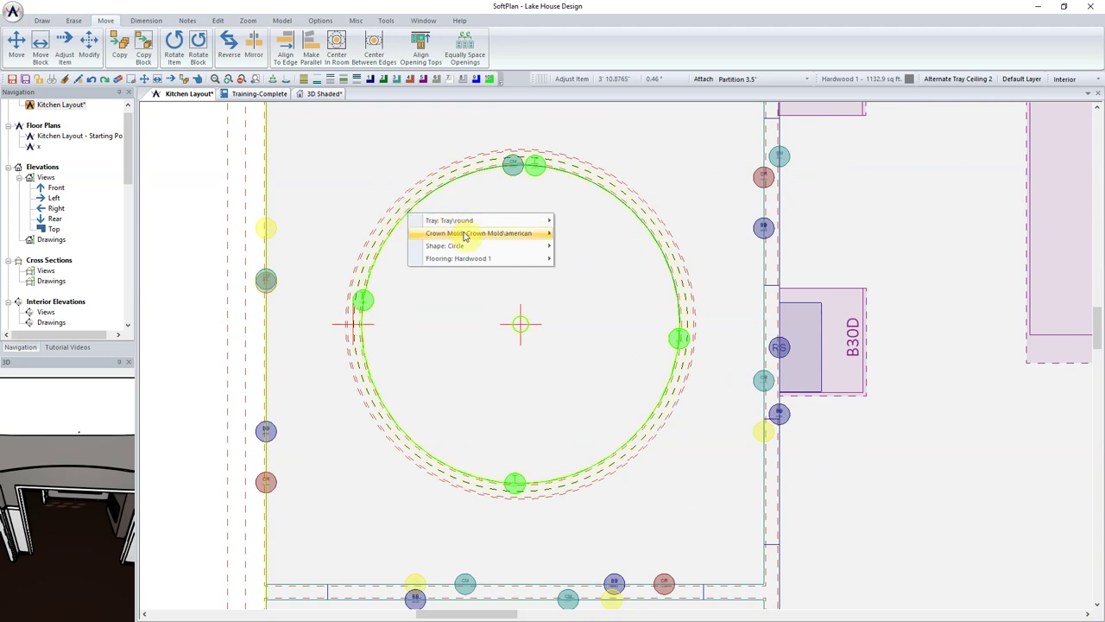
mouse_move(457, 233)
click(581, 259)
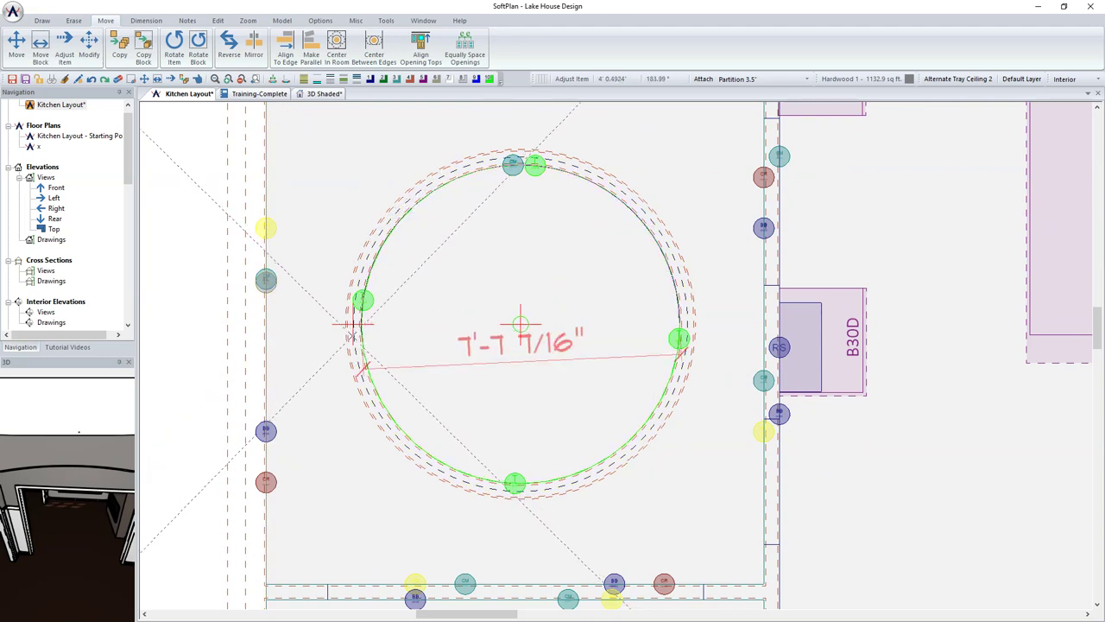
click(354, 324)
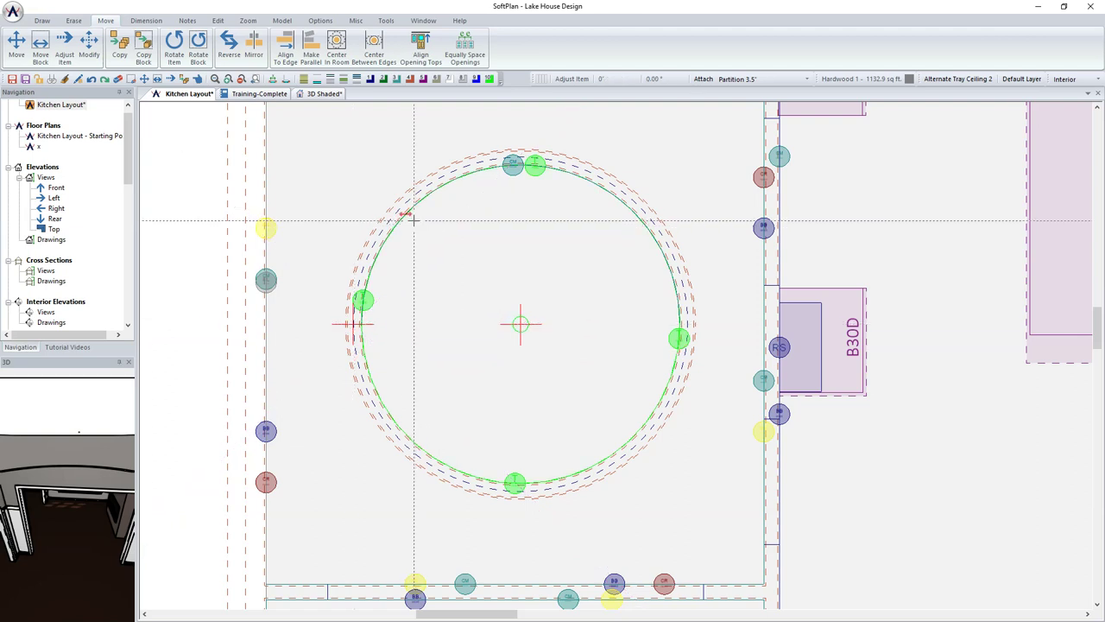
Draw a second painted "american" crown mold by manual trace, about 7'-6" long, straight across the ring between its left and right inner edges.
click(43, 21)
click(131, 45)
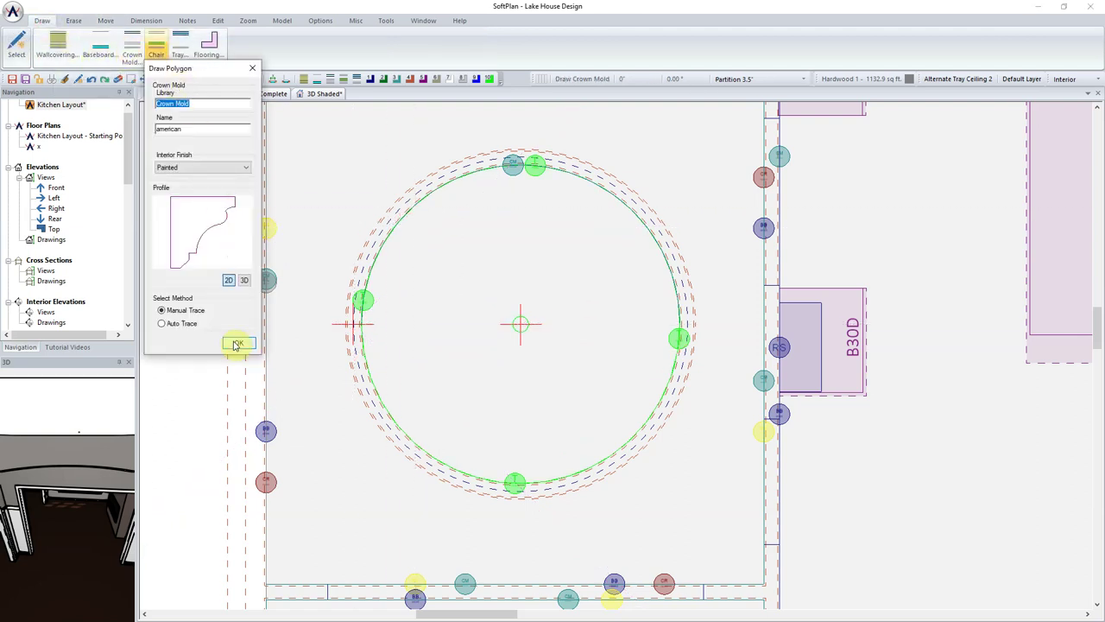
click(237, 345)
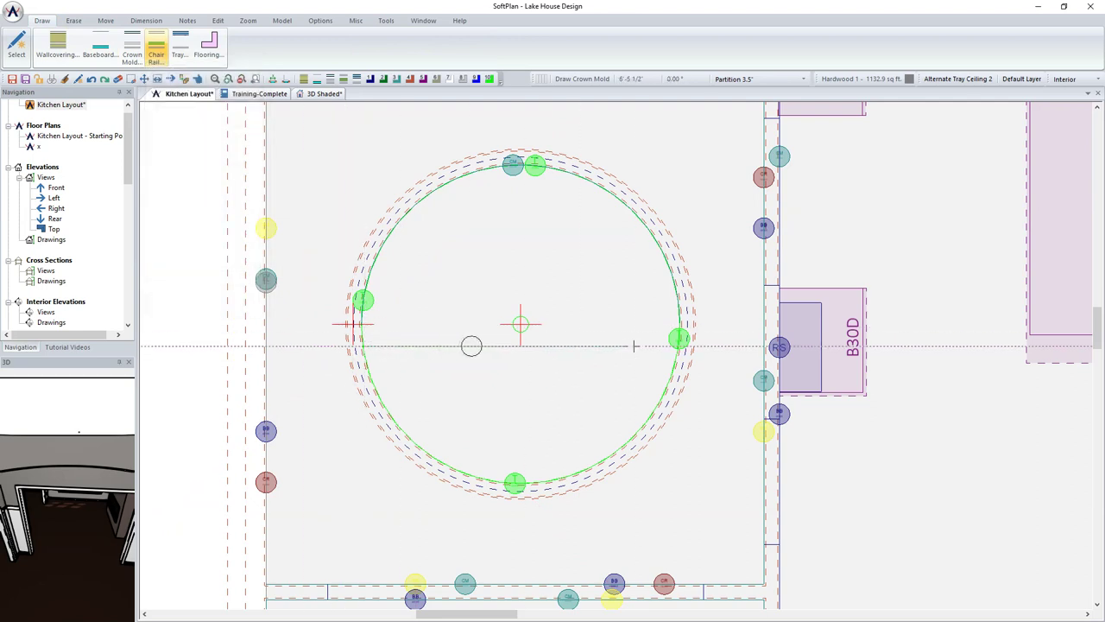
double_click(489, 346)
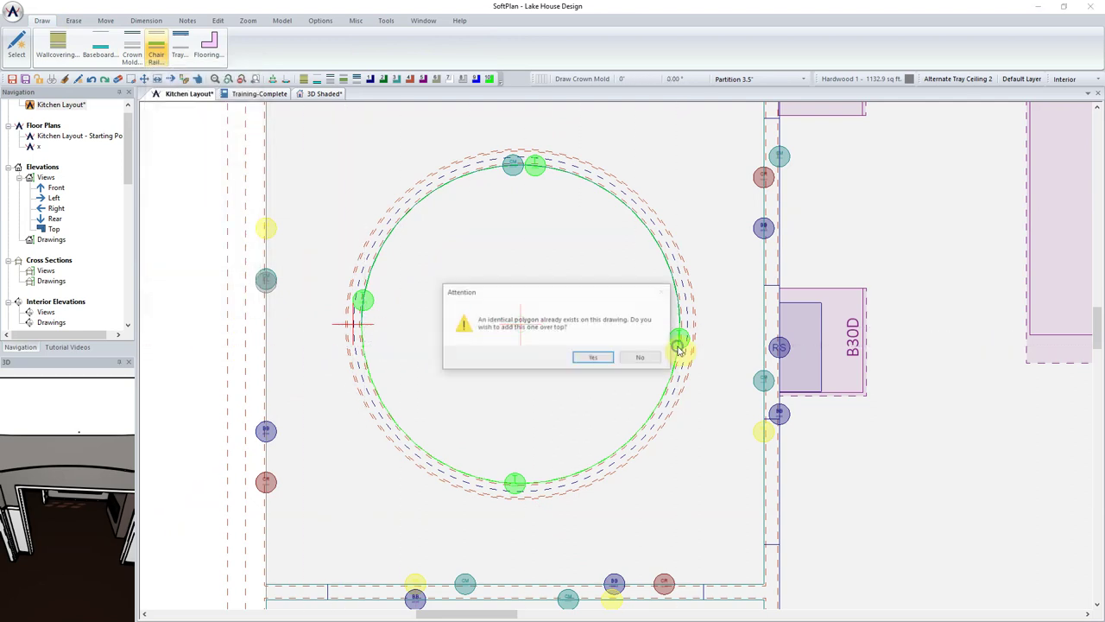
click(587, 360)
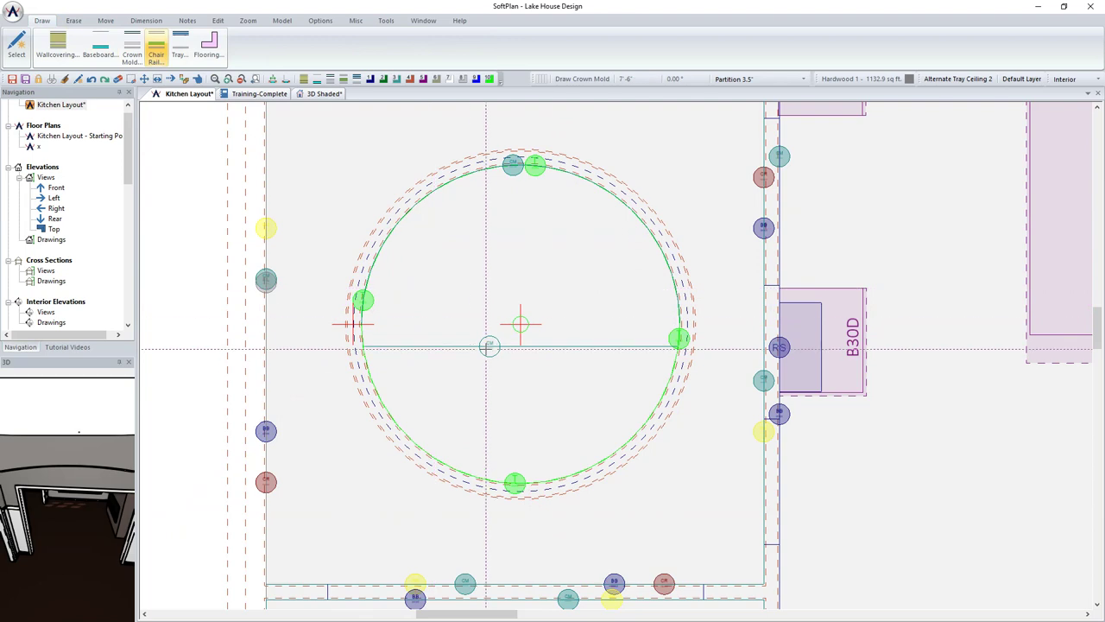
Curve the second crown mold downward so it follows the lower half of the ring's inner edge.
right_click(488, 348)
mouse_move(570, 356)
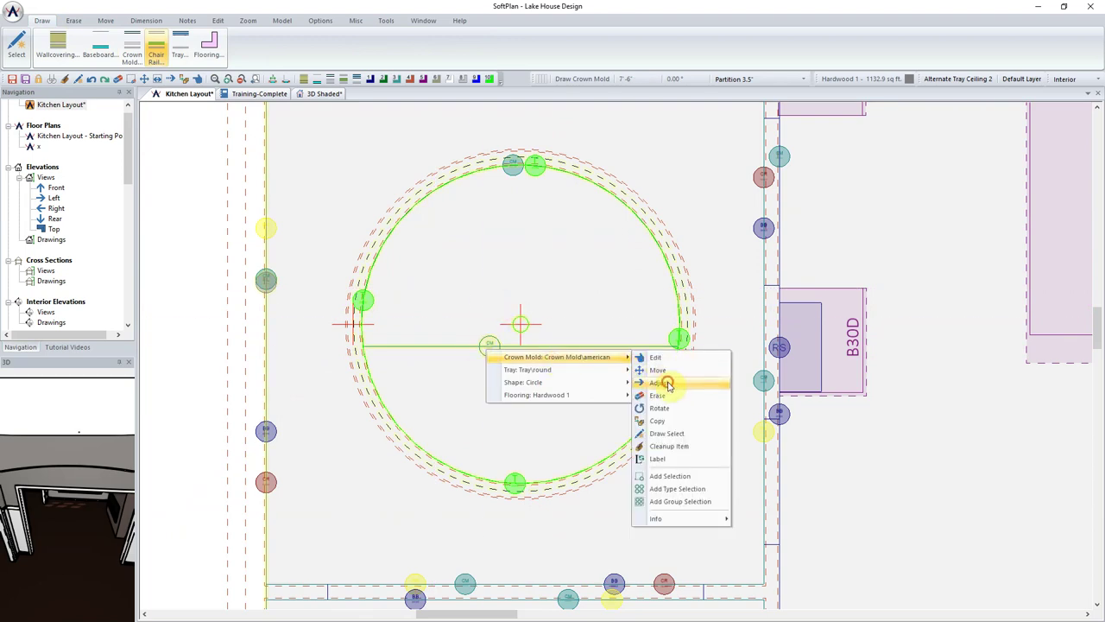
click(666, 383)
click(471, 474)
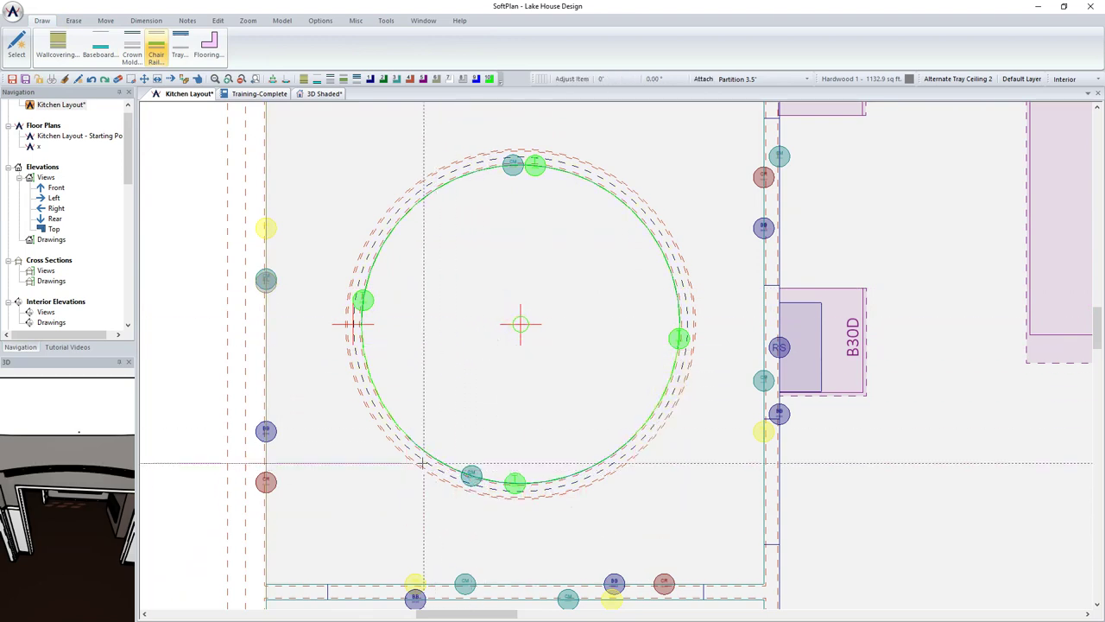
Adjust the left and right ends of the lower crown mold to meet the upper mold's ends at the ring's horizontal centerline.
right_click(413, 439)
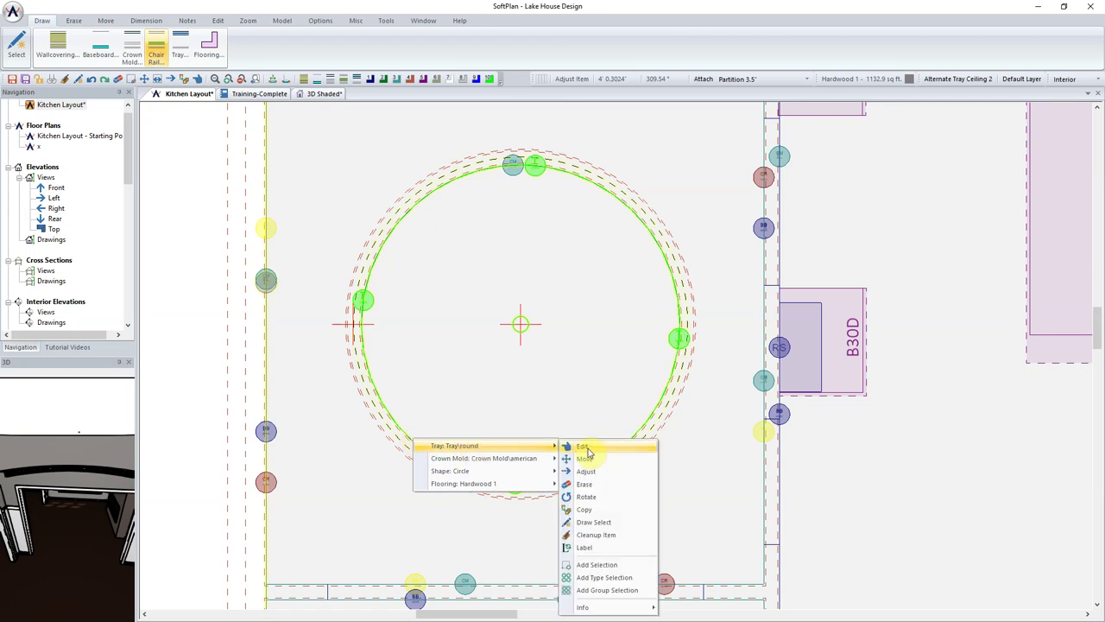
mouse_move(544, 458)
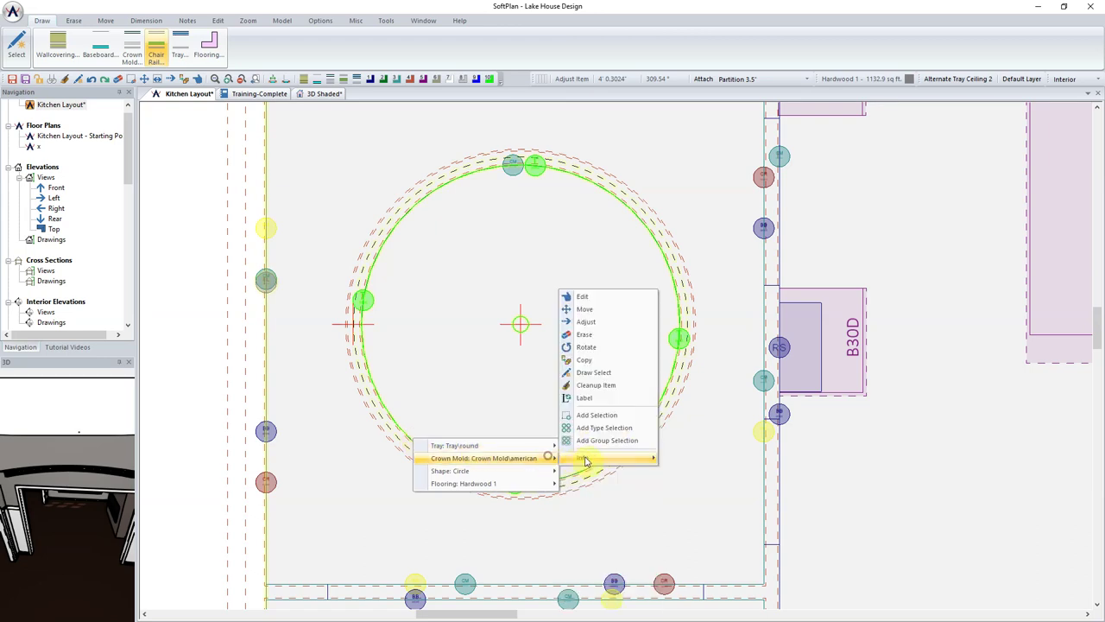
click(596, 322)
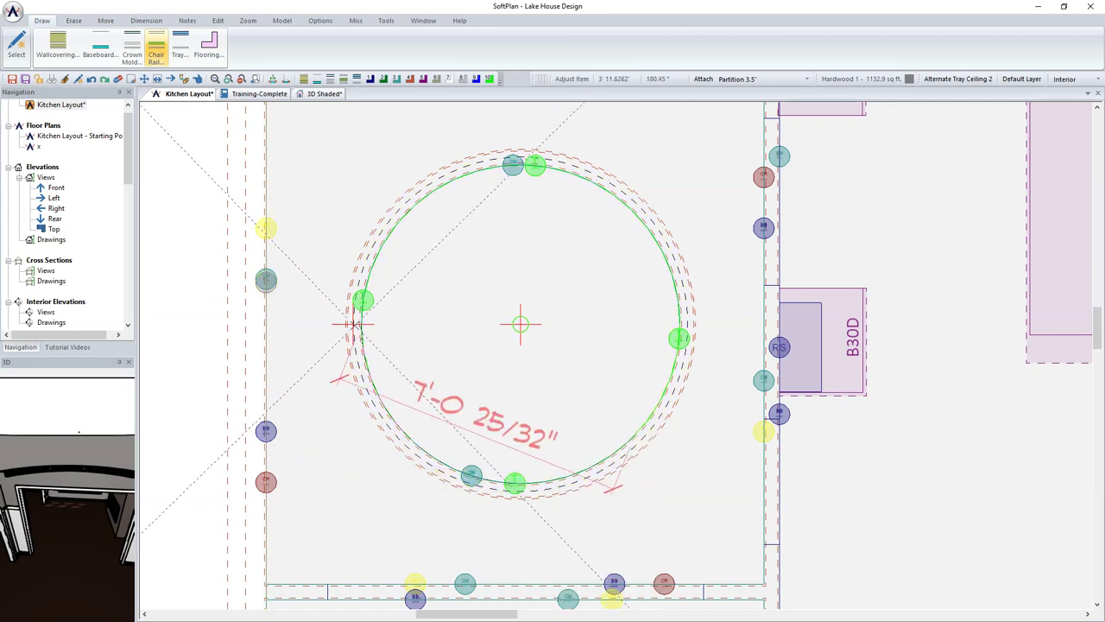
click(353, 317)
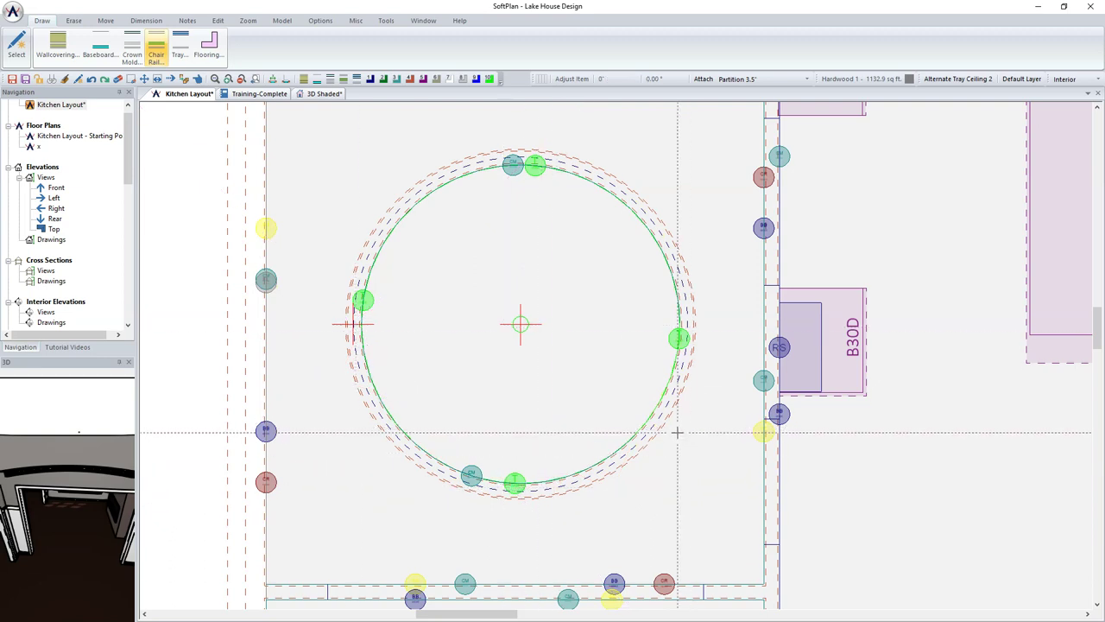
right_click(634, 434)
mouse_move(678, 454)
click(807, 317)
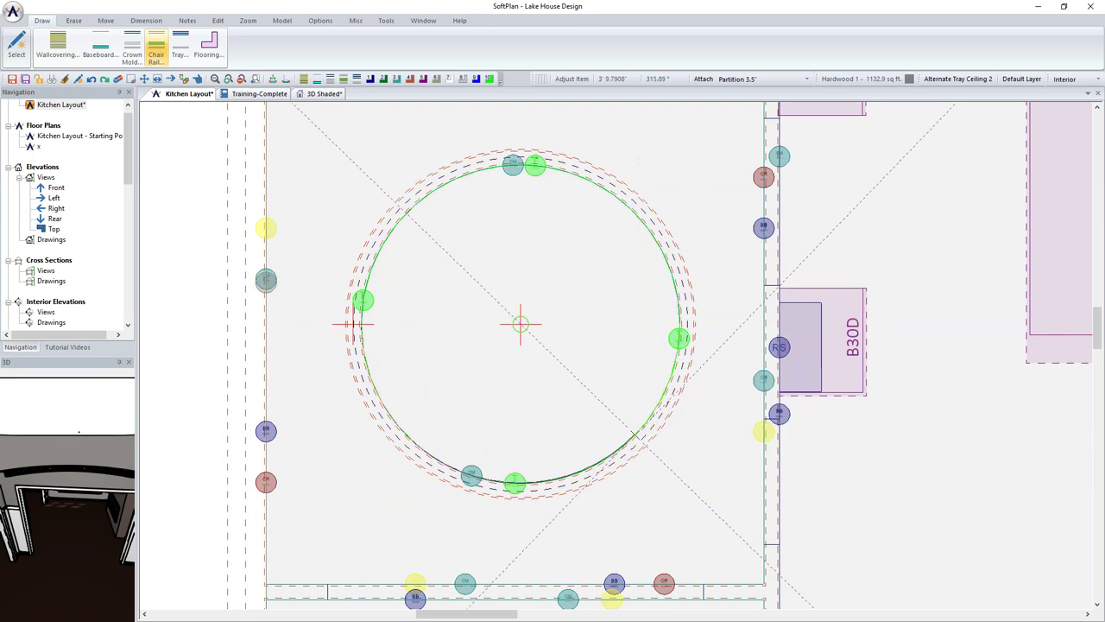
click(688, 324)
Set the position offset of the lower and upper crown molds to 1' 3" up.
right_click(514, 471)
mouse_move(525, 479)
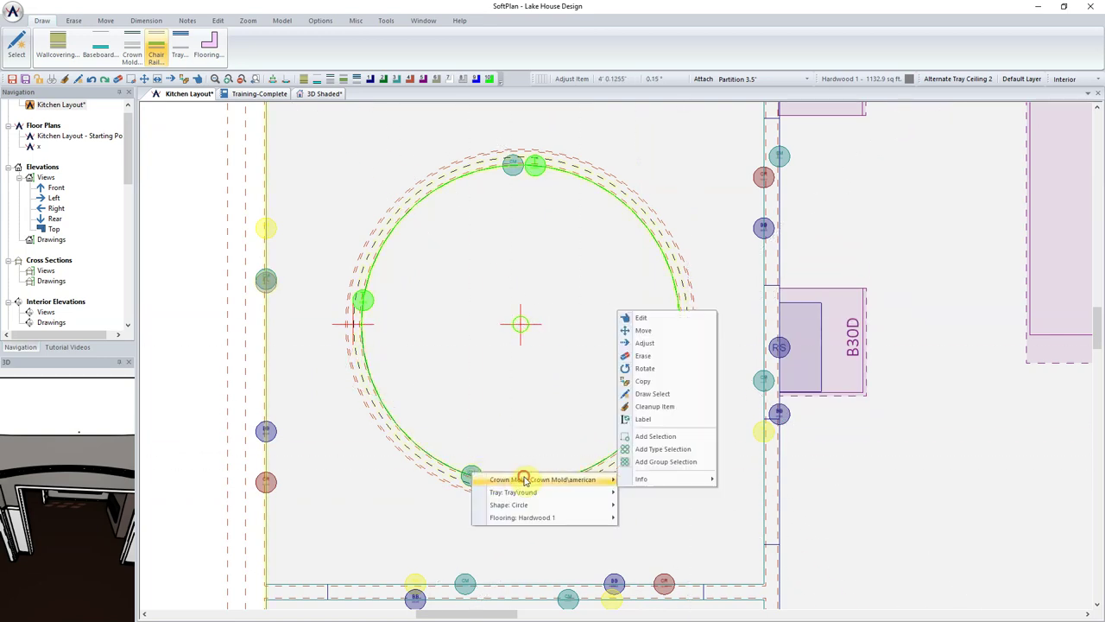
click(663, 318)
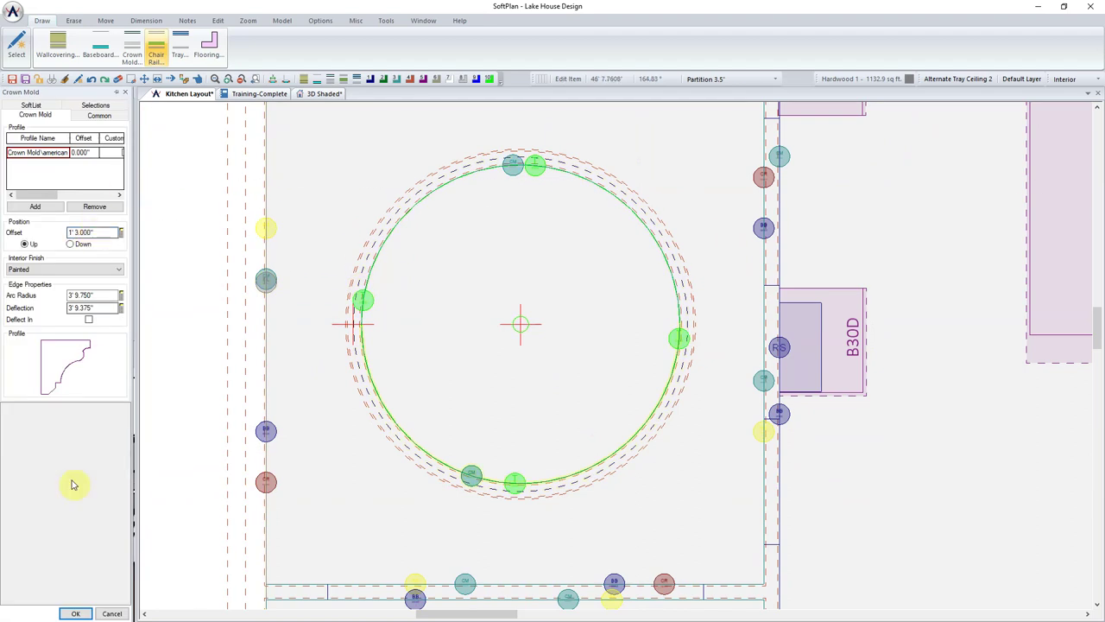
click(72, 613)
right_click(518, 170)
mouse_move(571, 178)
click(723, 175)
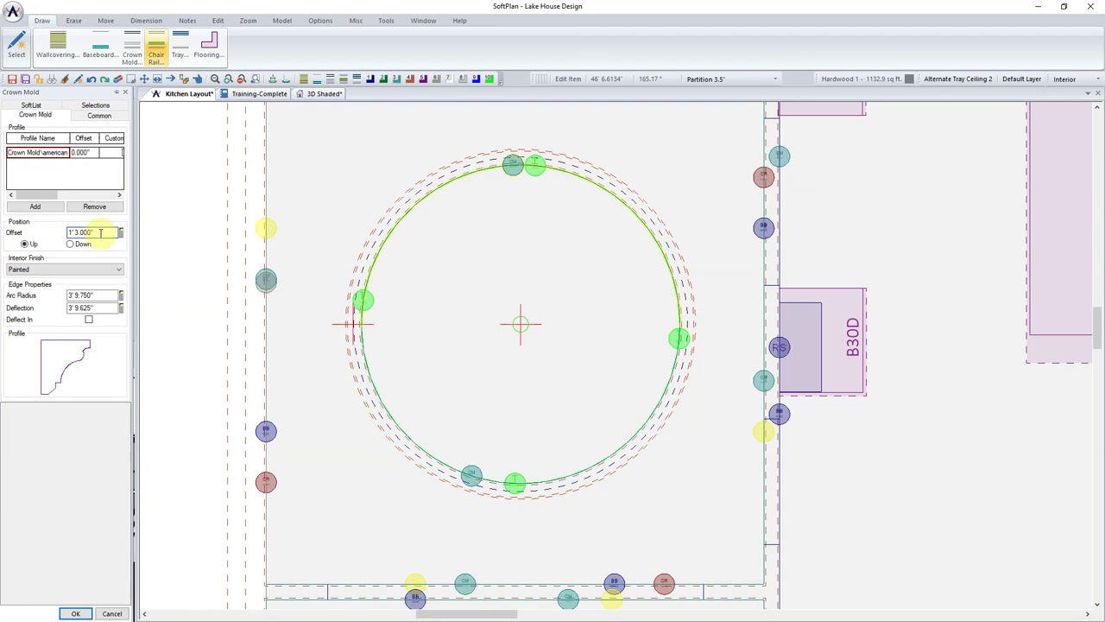
click(75, 613)
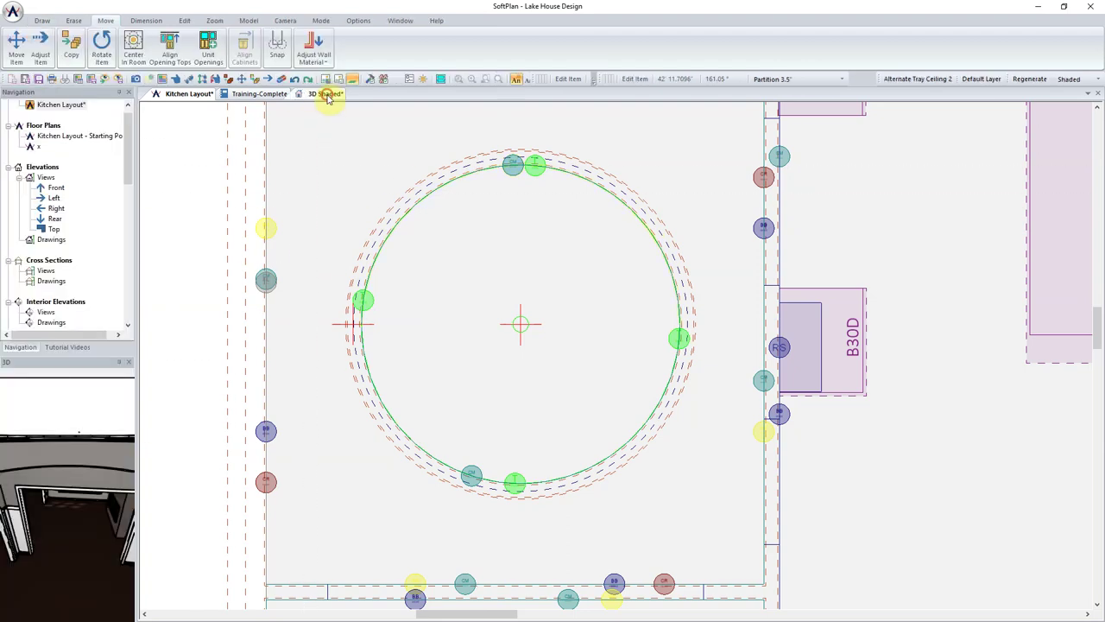
Make the Furniture Template building option visible in the 3D view and switch its rendering mode to Textured.
click(322, 93)
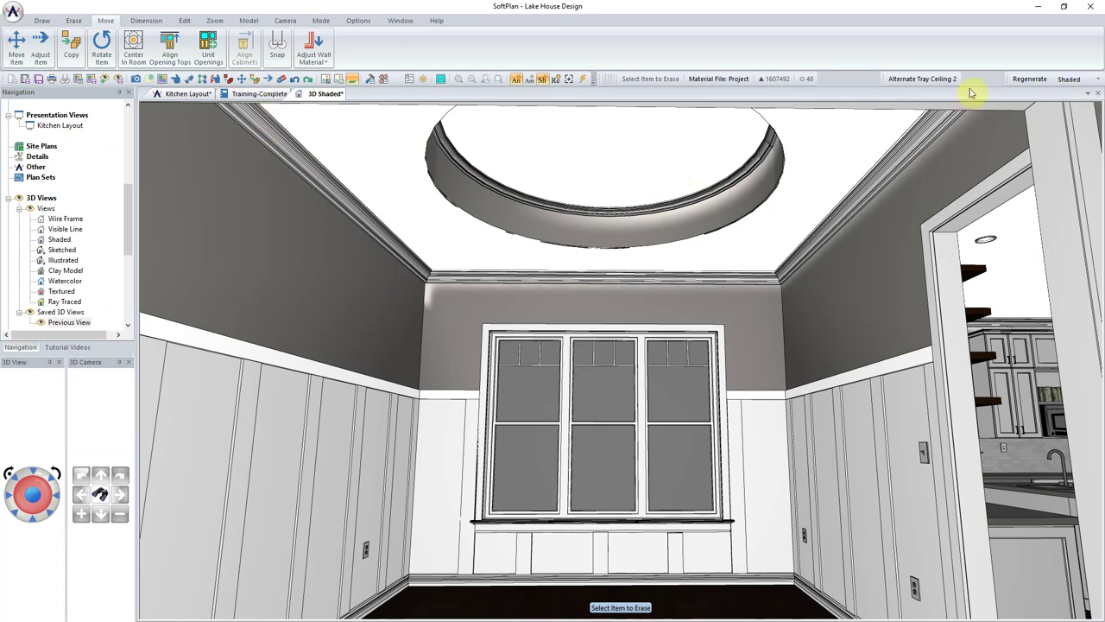
click(931, 76)
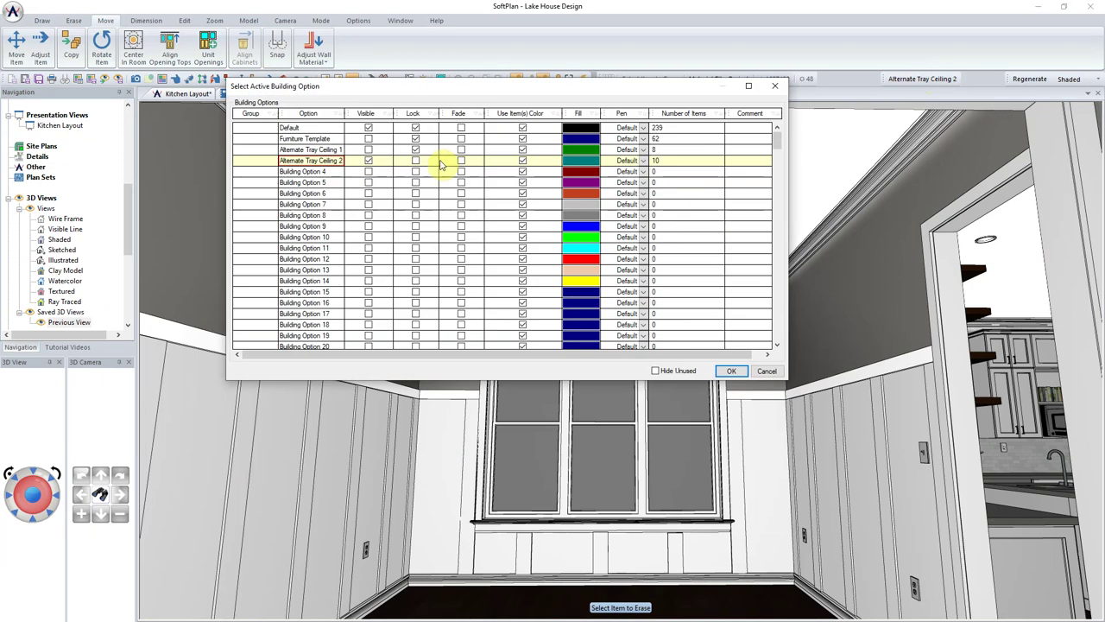
click(369, 139)
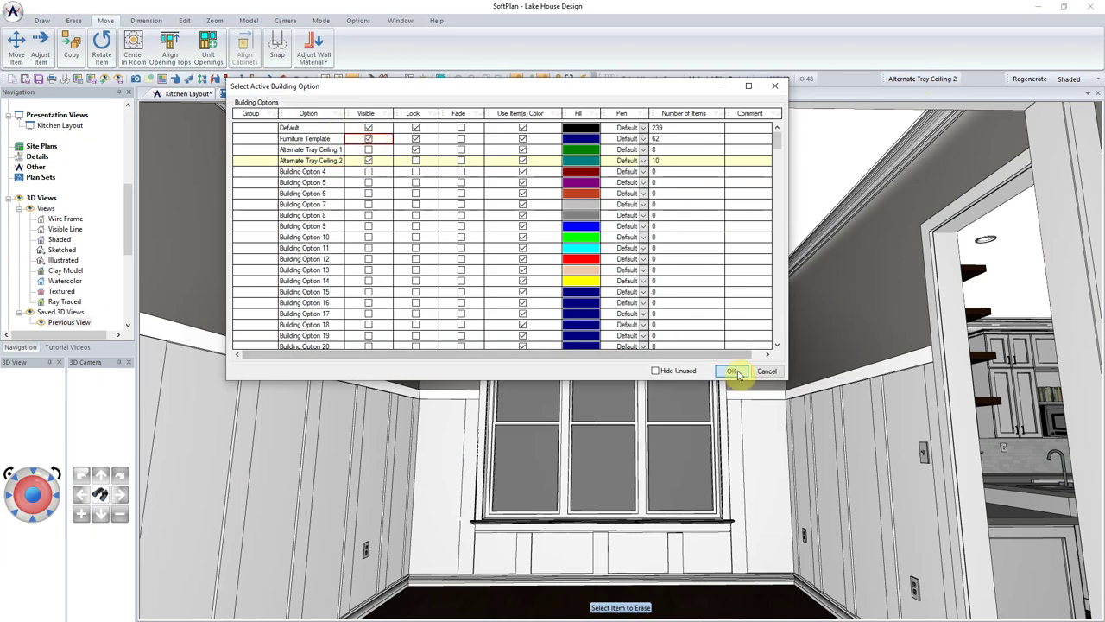
click(734, 370)
click(1075, 79)
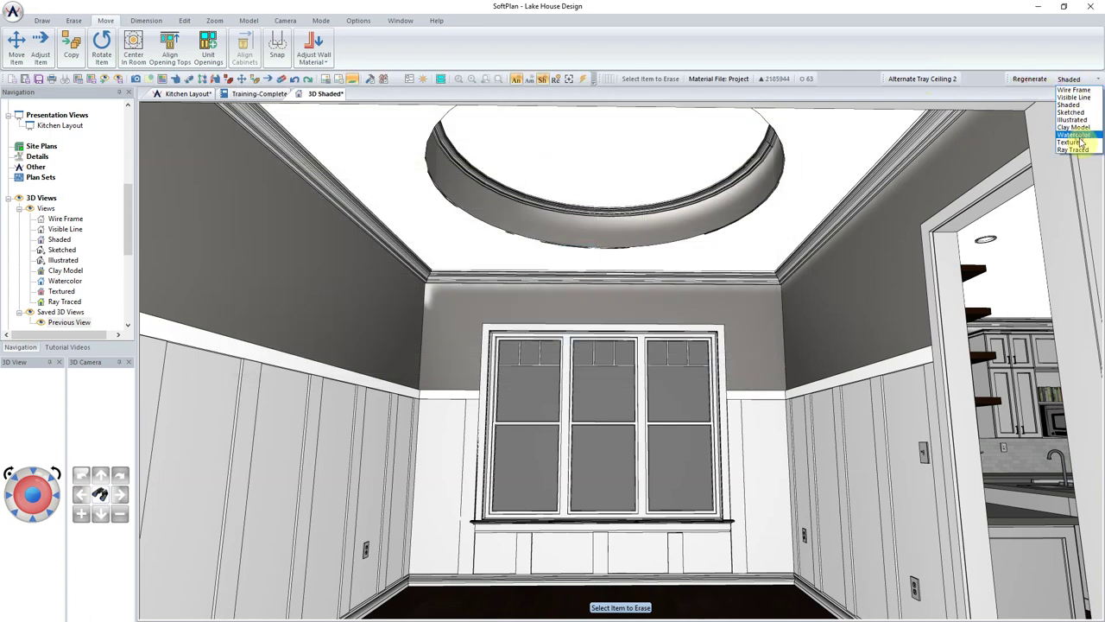
click(1073, 149)
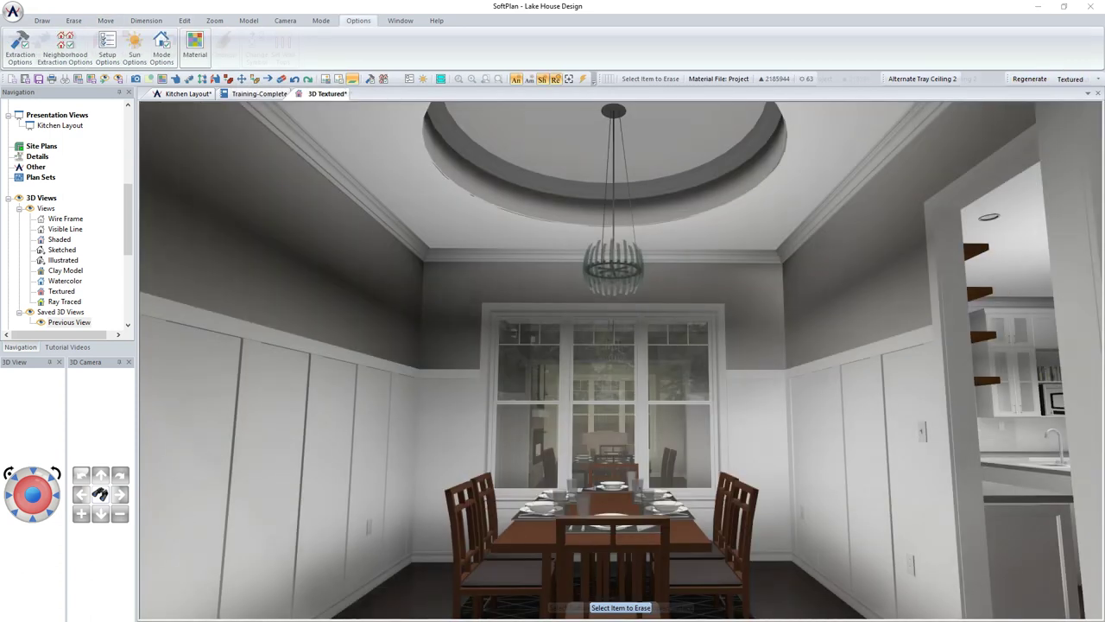